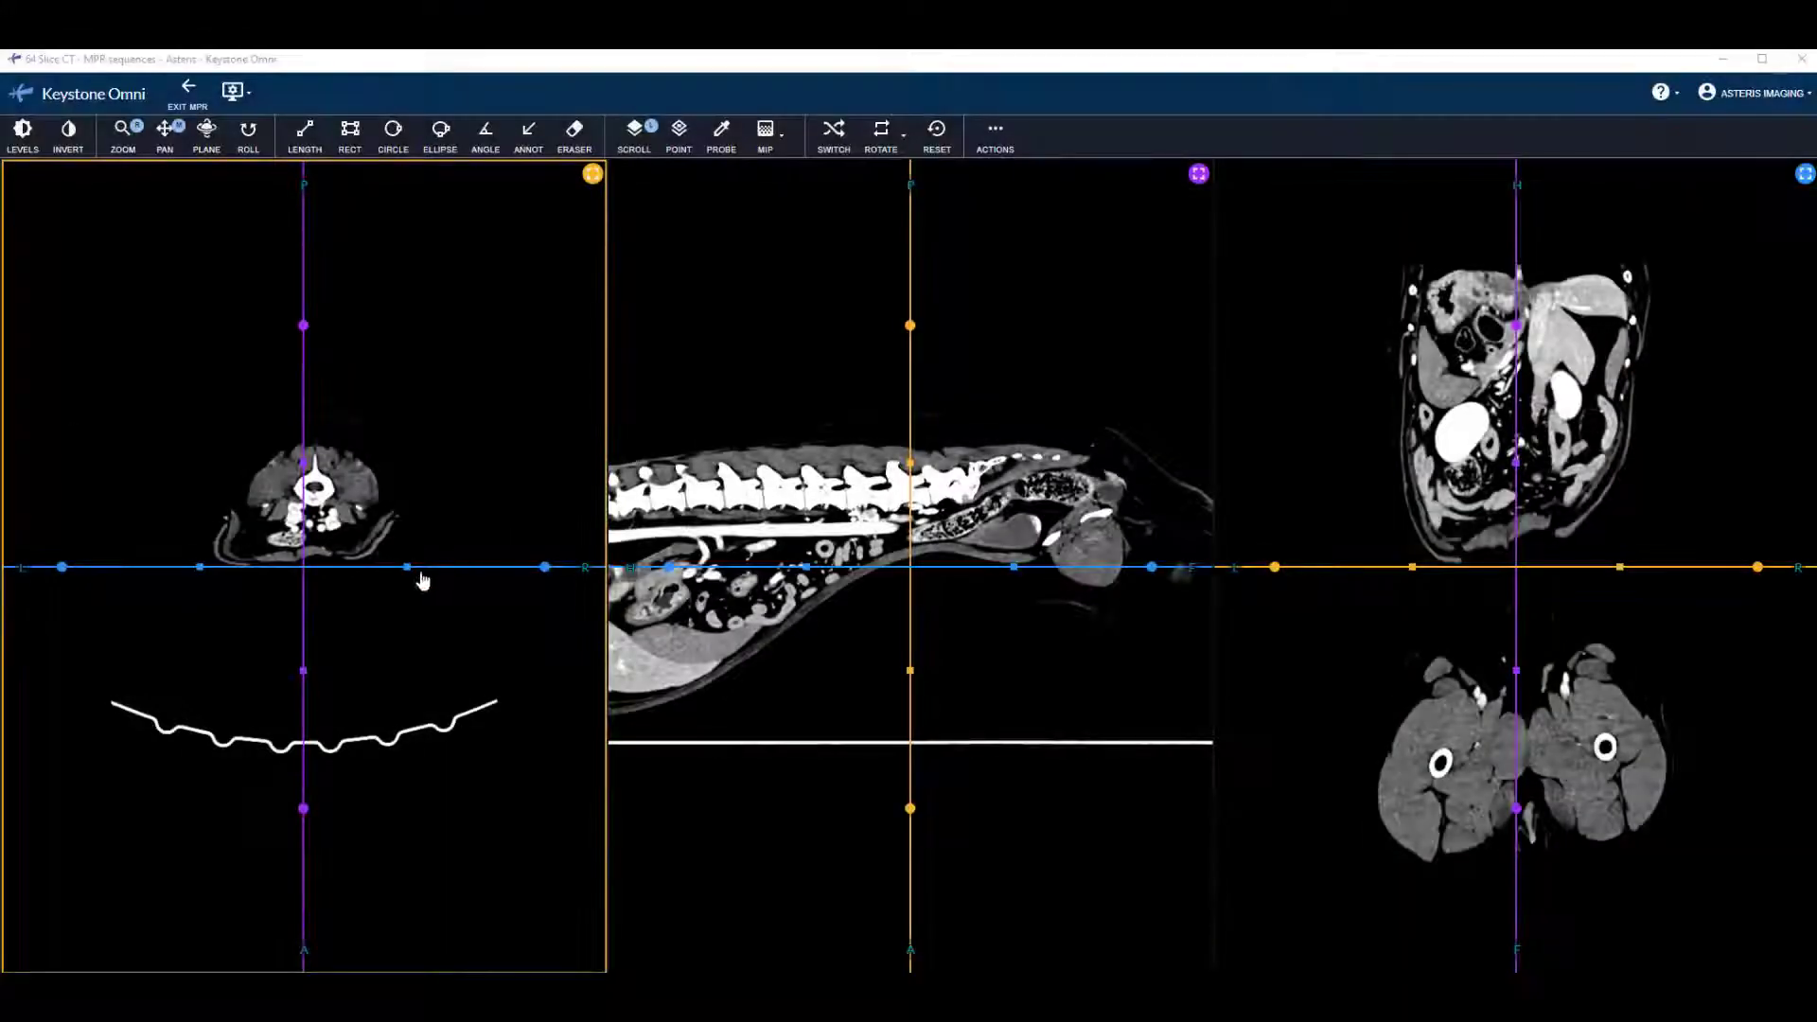
Thicken the coronal and sagittal slabs from their reference lines in the axial view, and rotate the sagittal line
drag(422, 574, 422, 610)
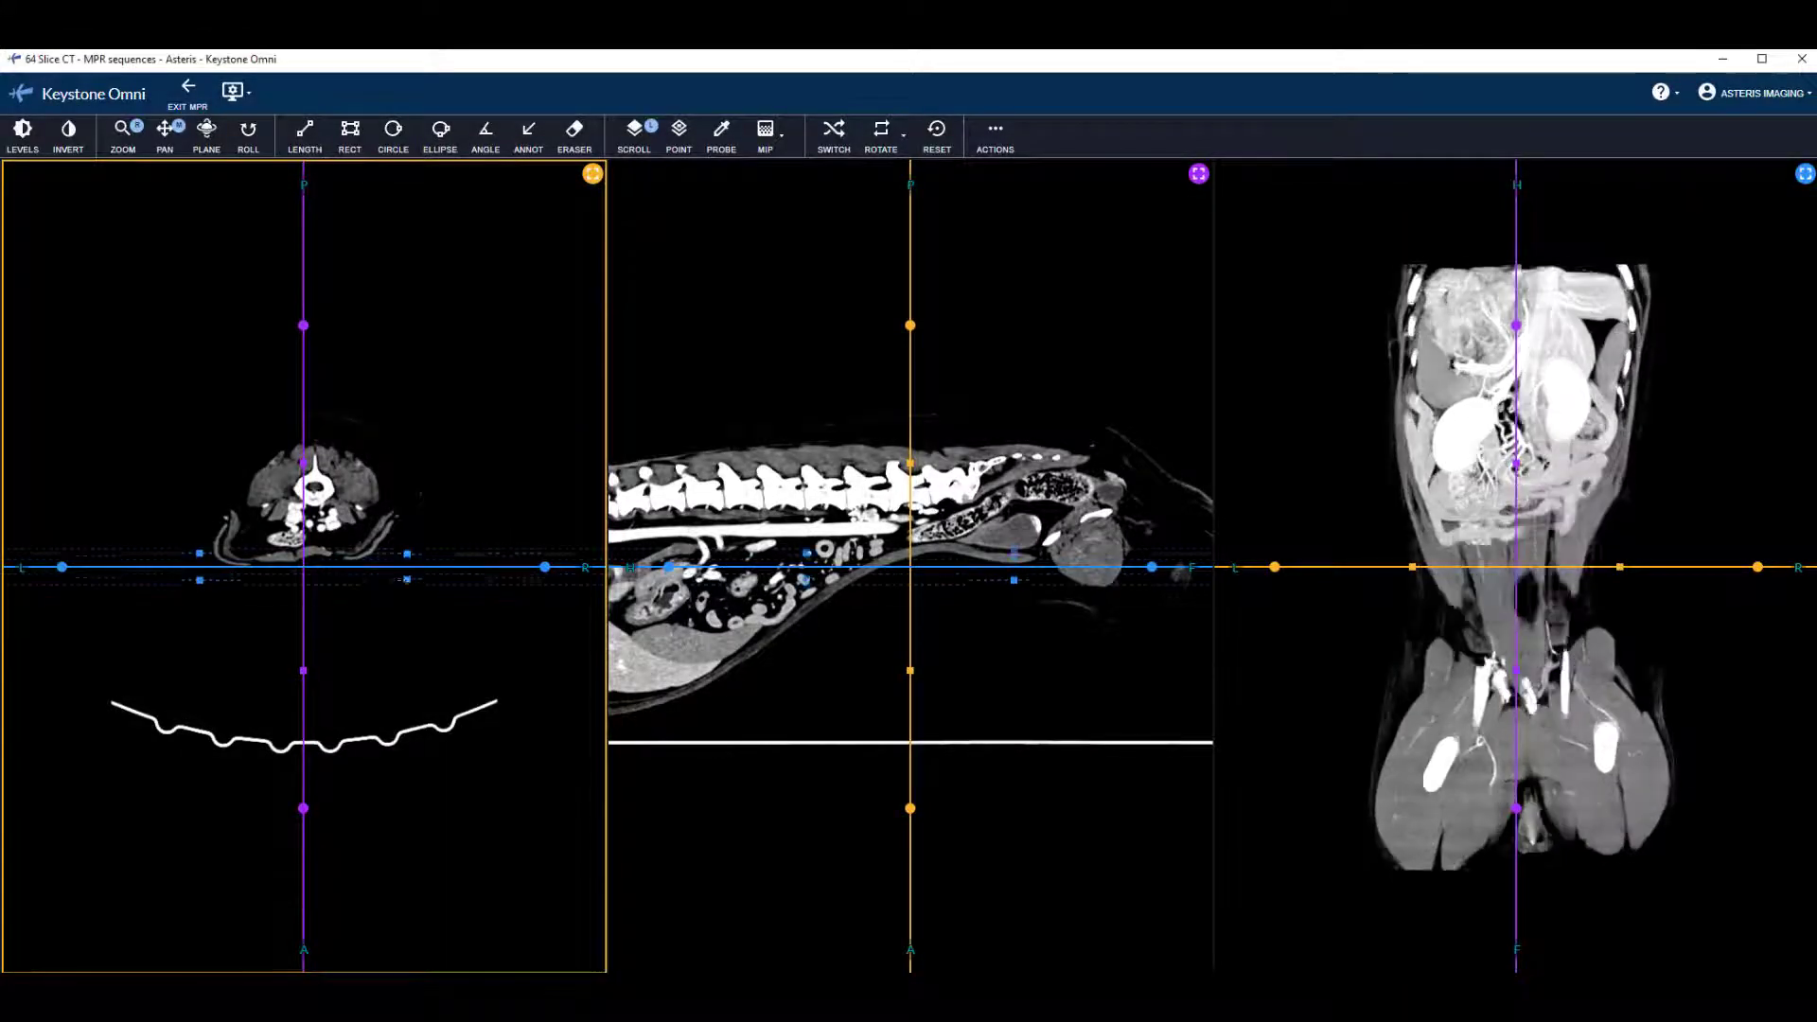
drag(302, 464, 331, 463)
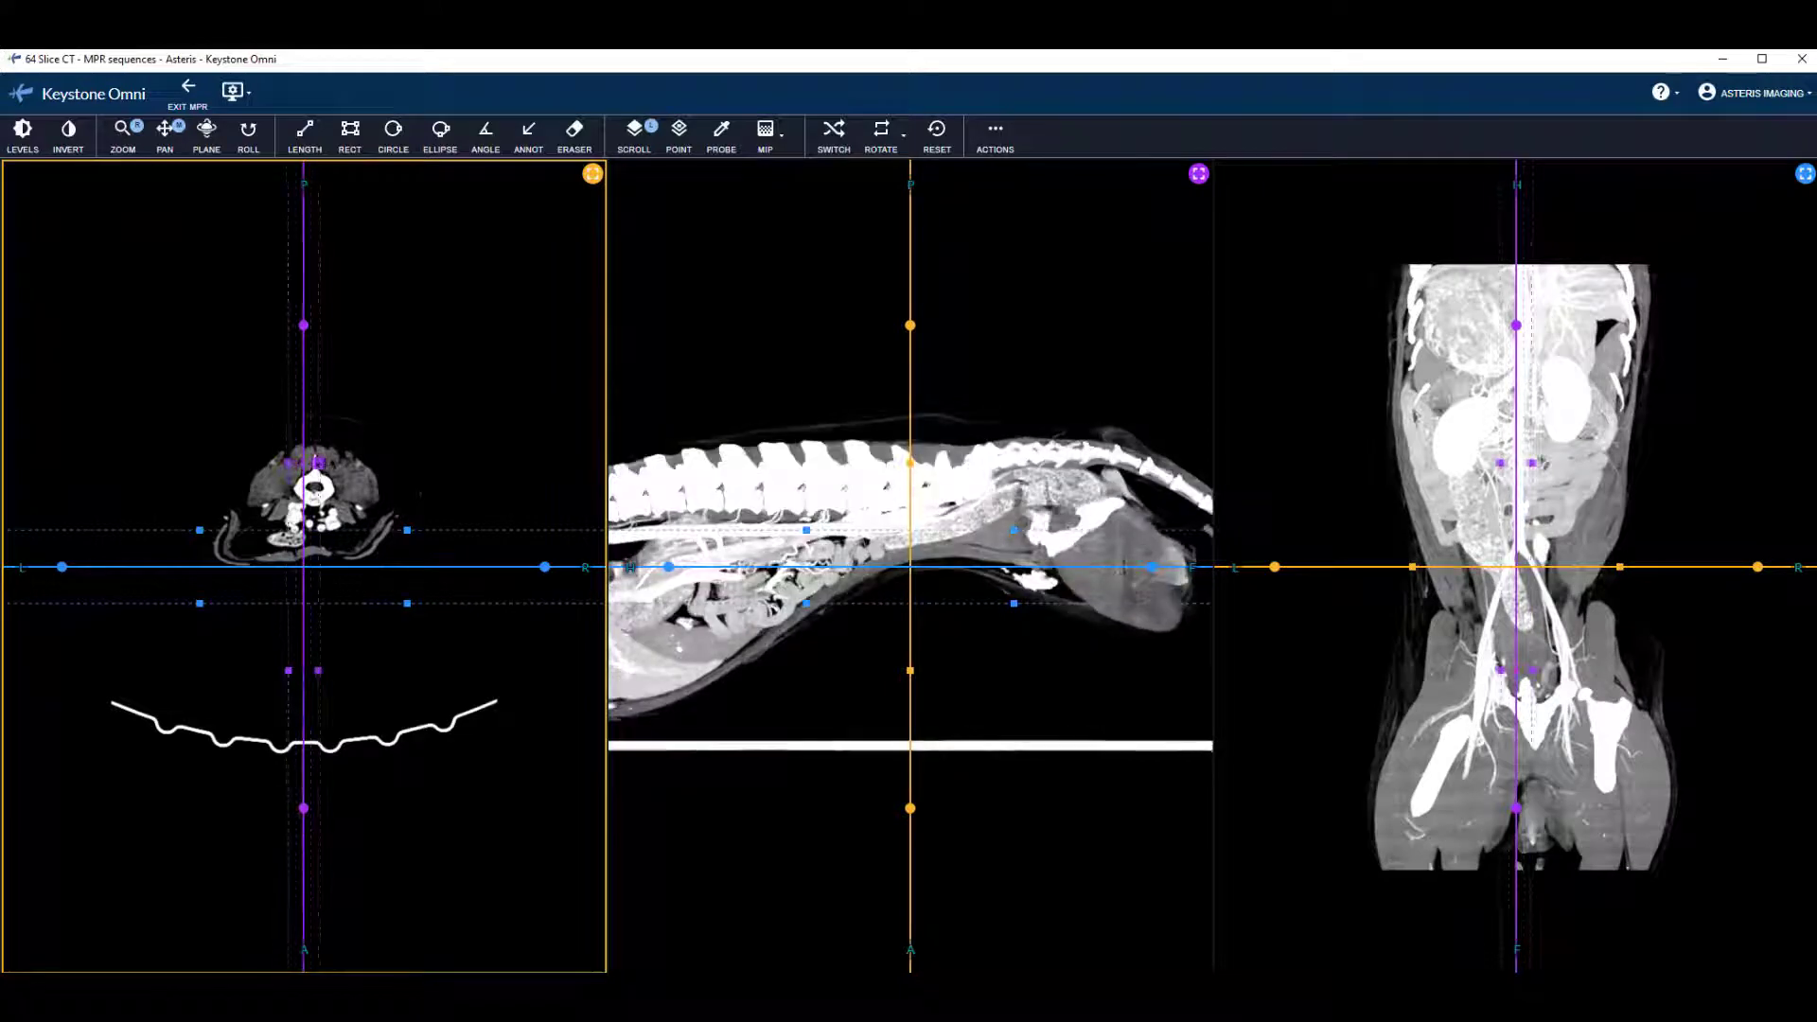
drag(304, 327, 470, 565)
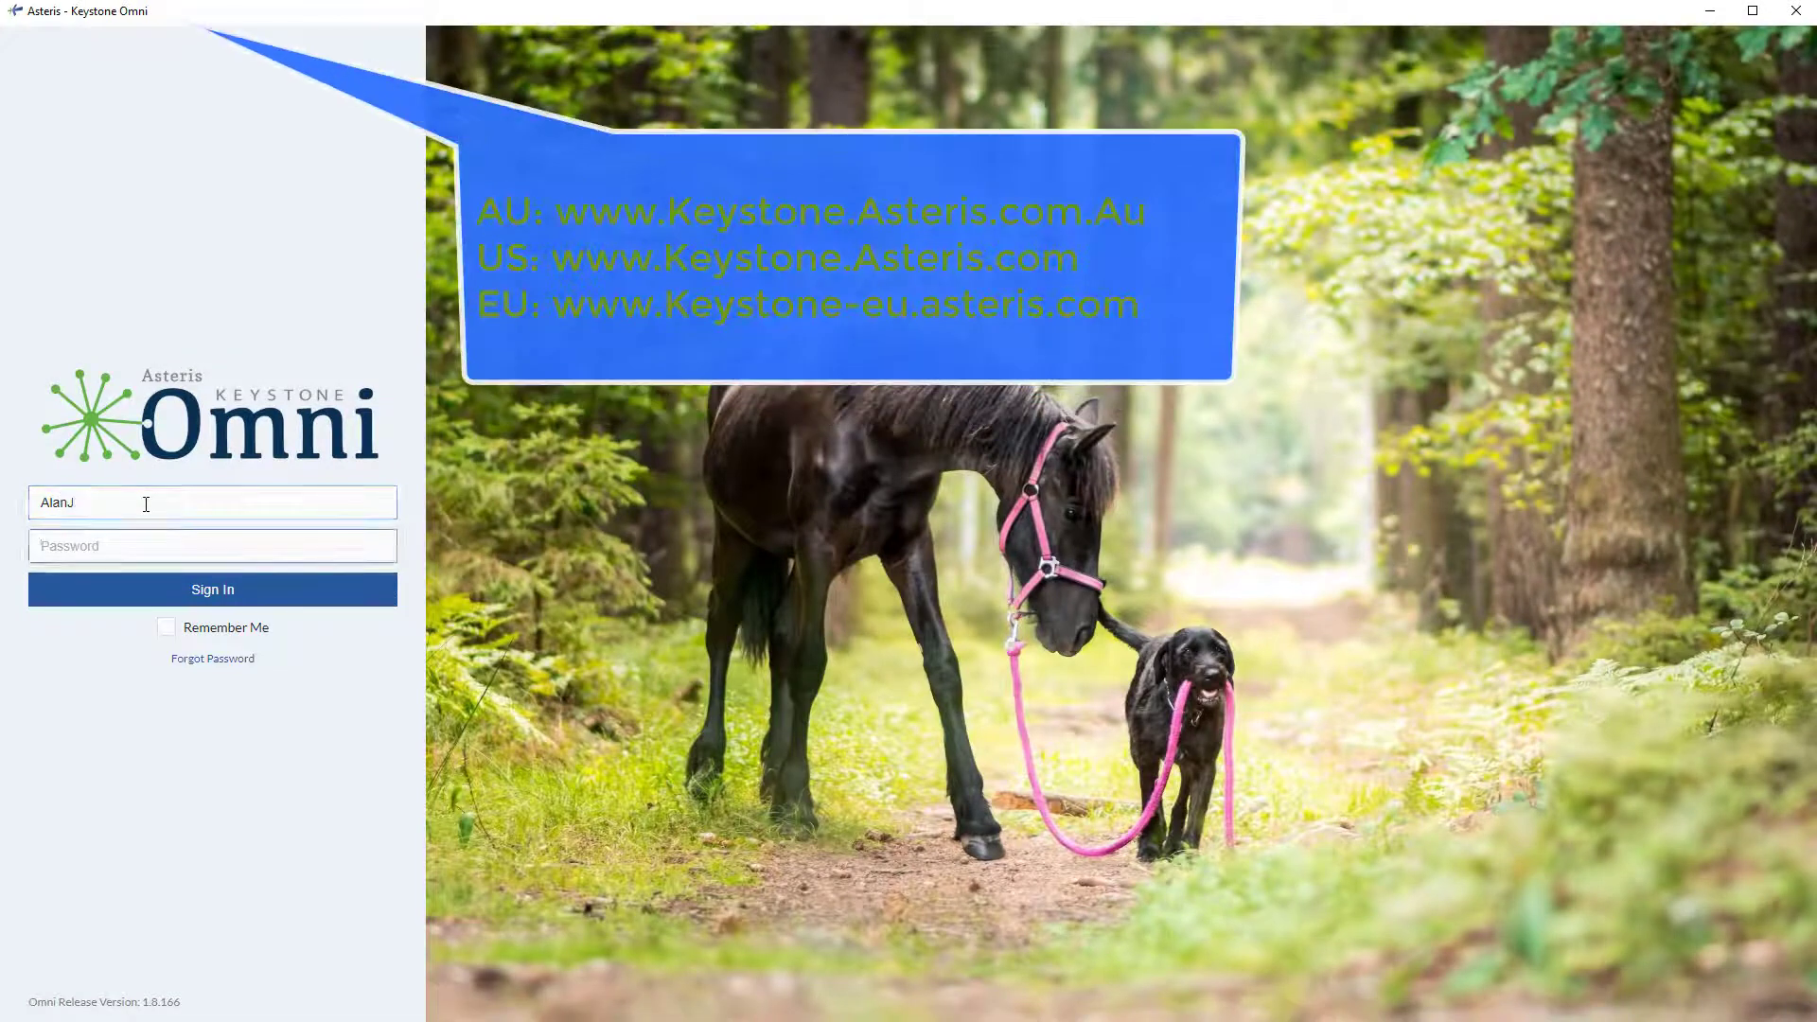
Enter the account password and sign in to the imaging portal
text(••)
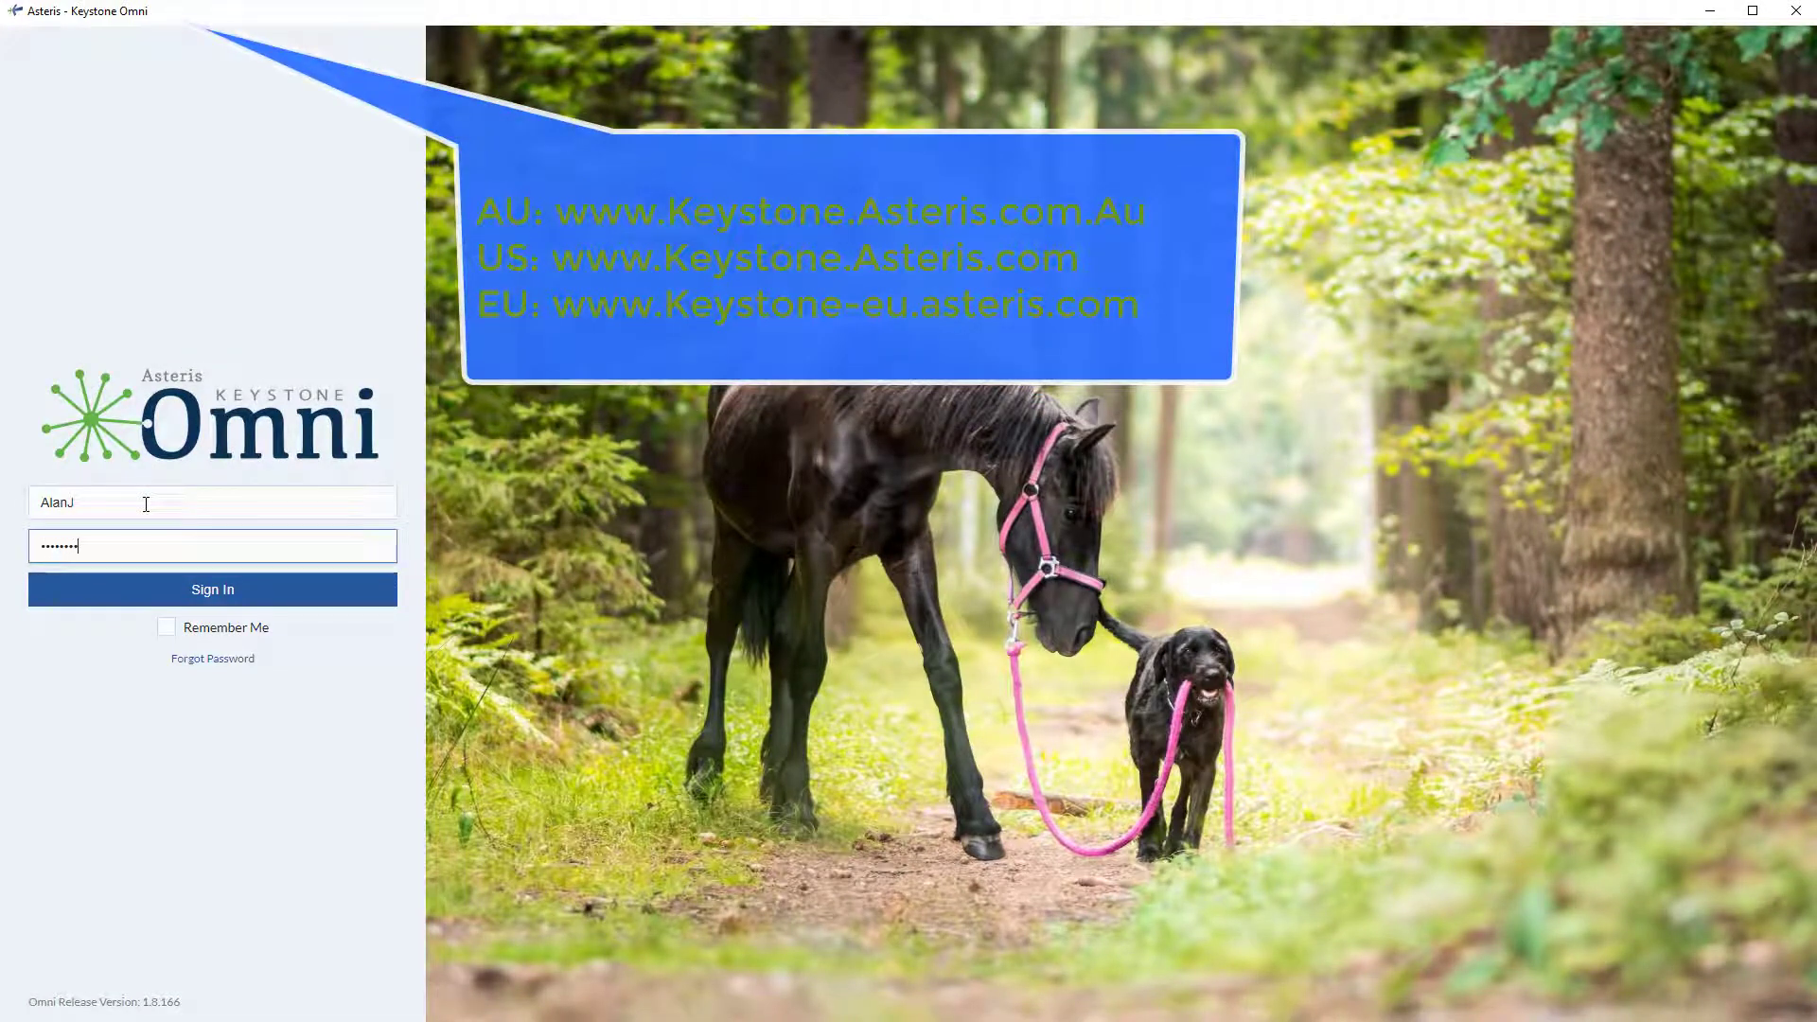
click(187, 593)
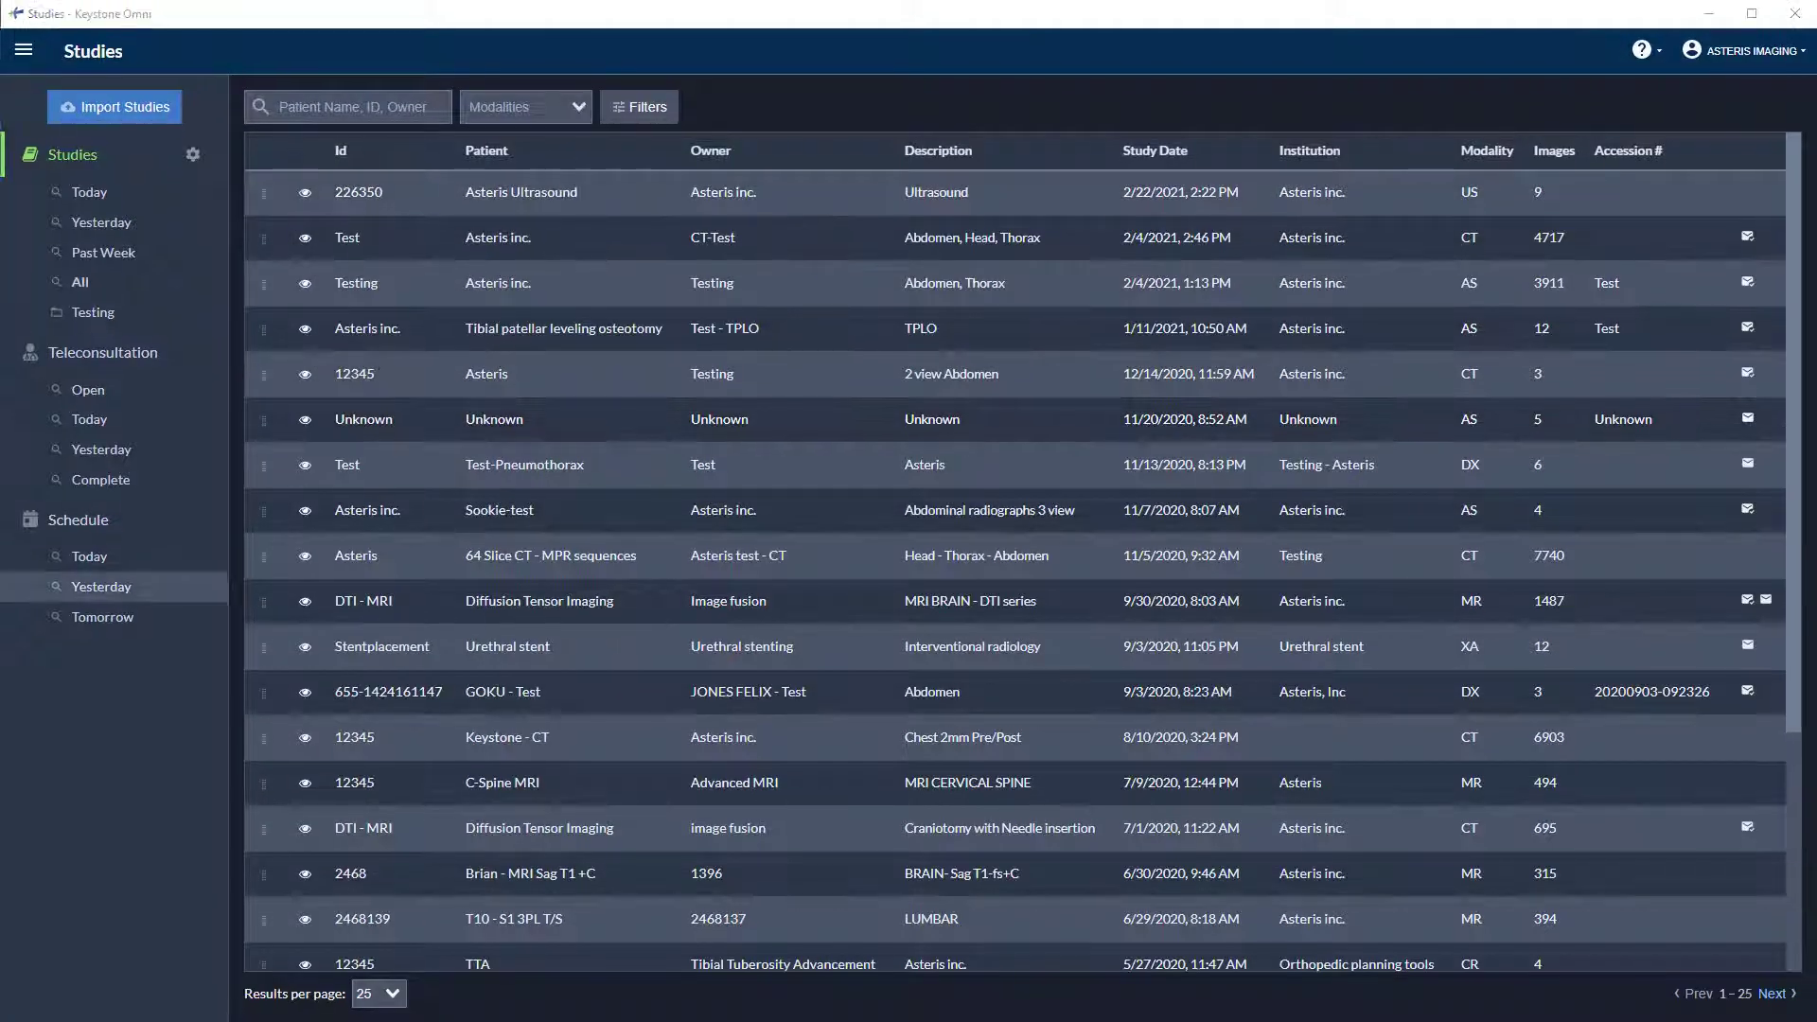
Filter the study list to the CT modality and open the 64 Slice CT - MPR sequences study in the viewer
click(538, 115)
click(582, 196)
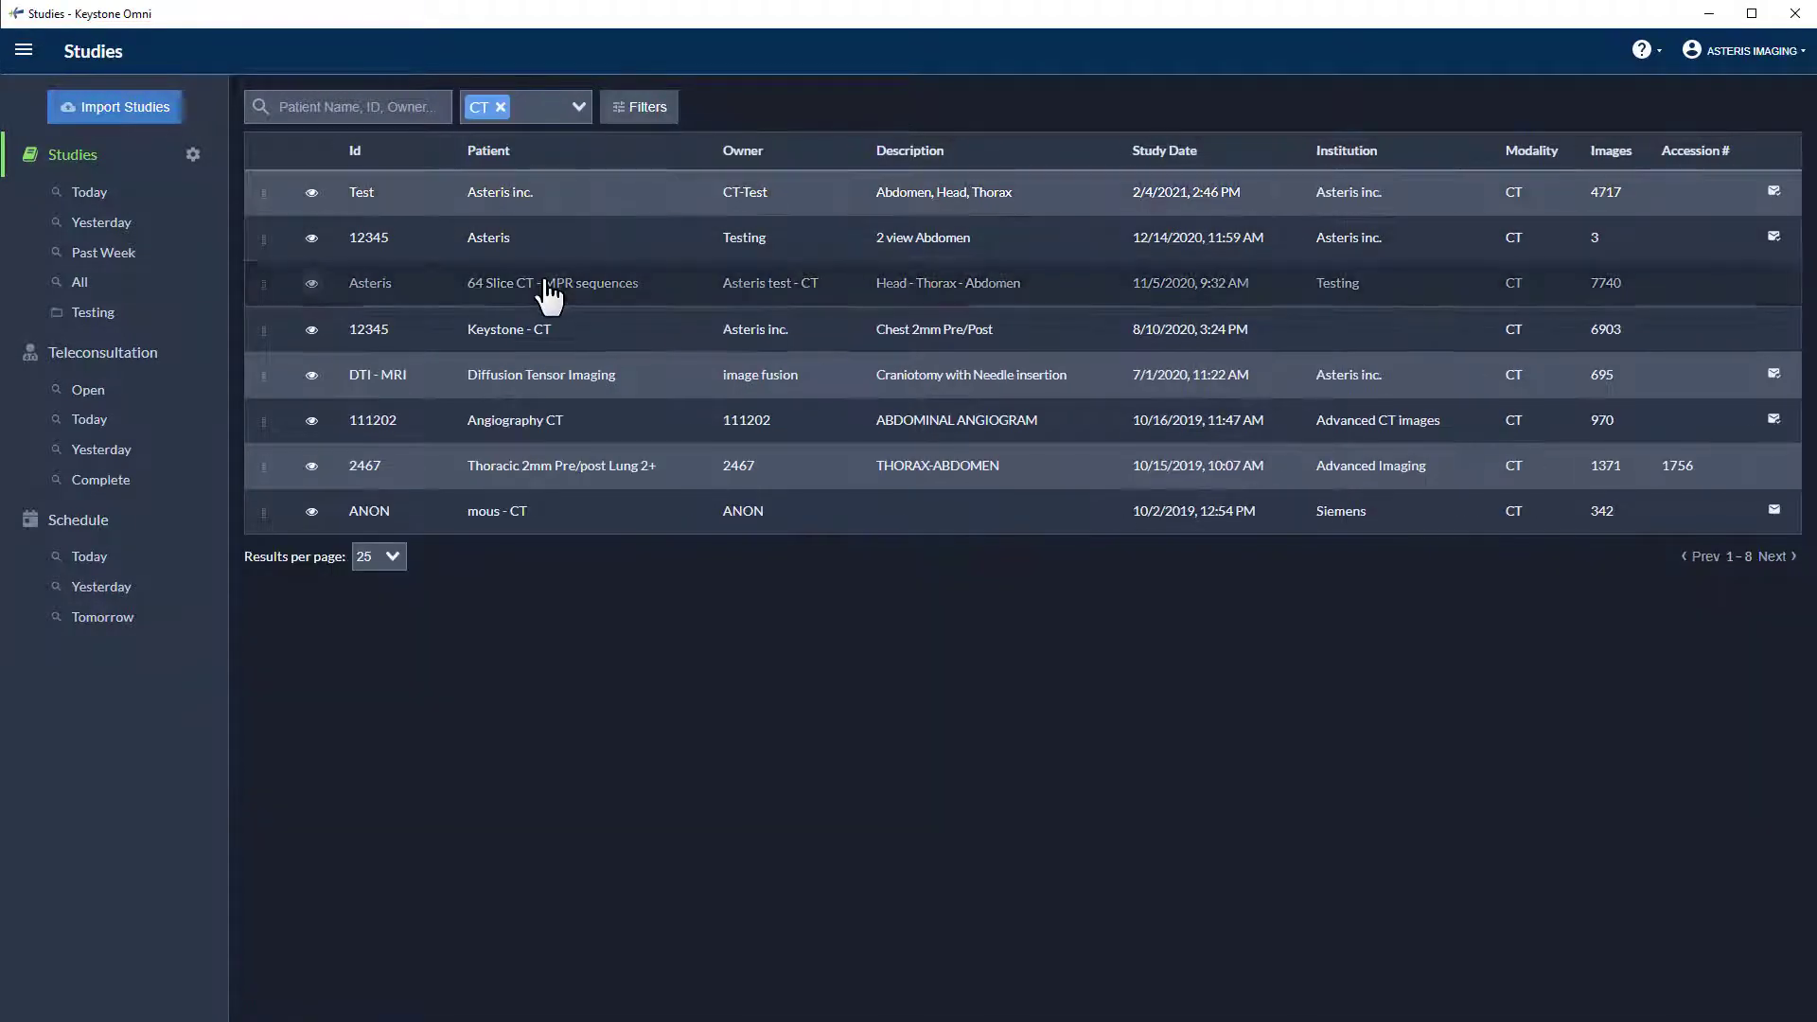
click(549, 296)
click(307, 348)
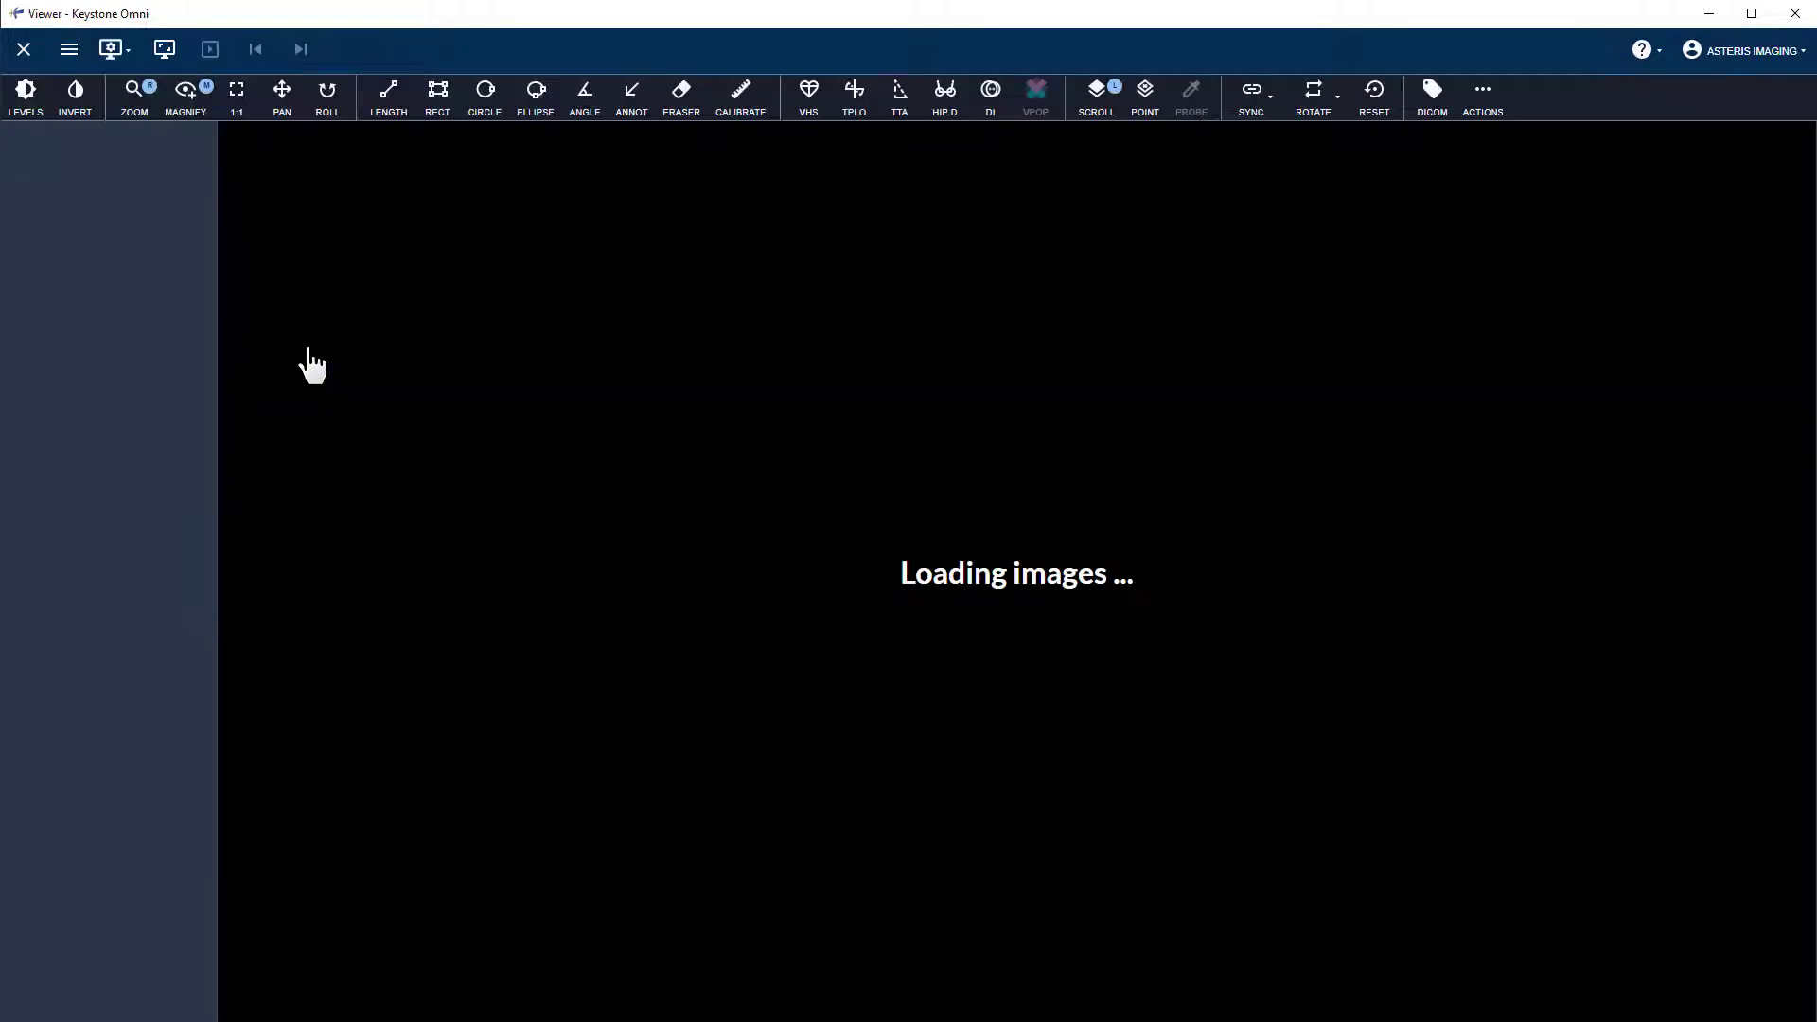
Load the Thorax C- 1.00 Br40 S3 Soft Thins - CHEST series into the viewer
scroll(207, 399, down, 5)
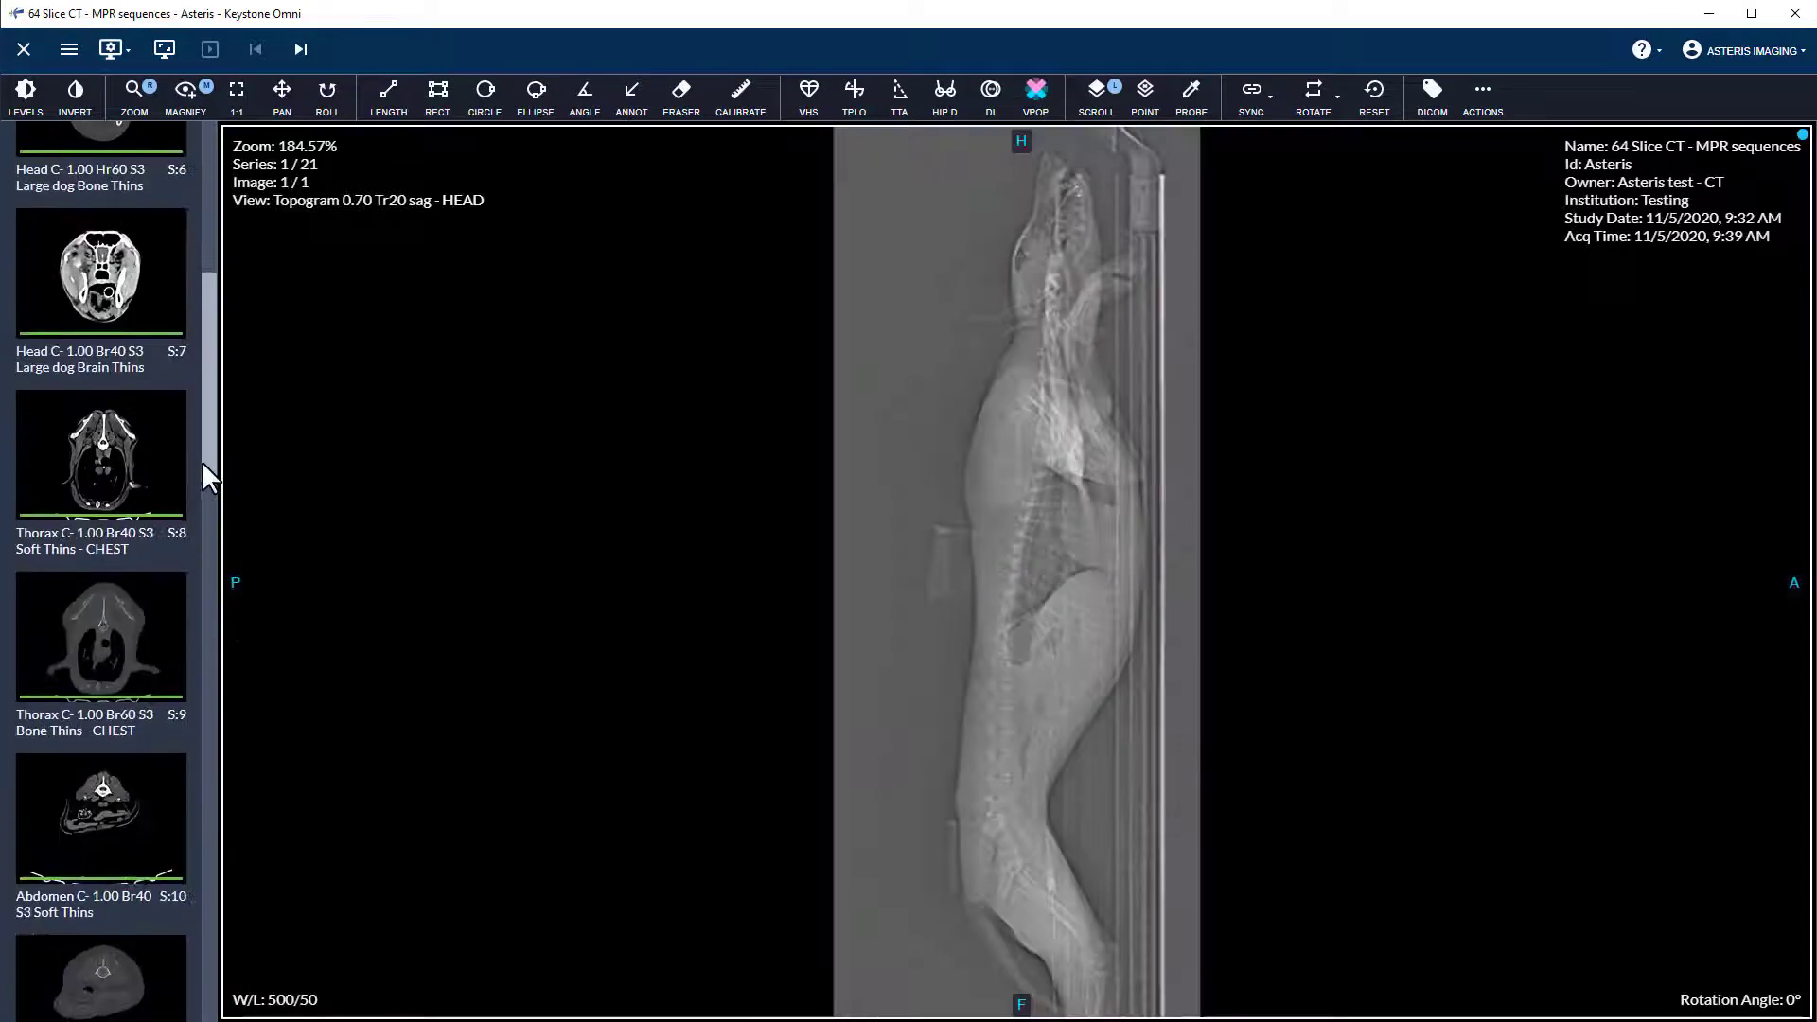
click(116, 487)
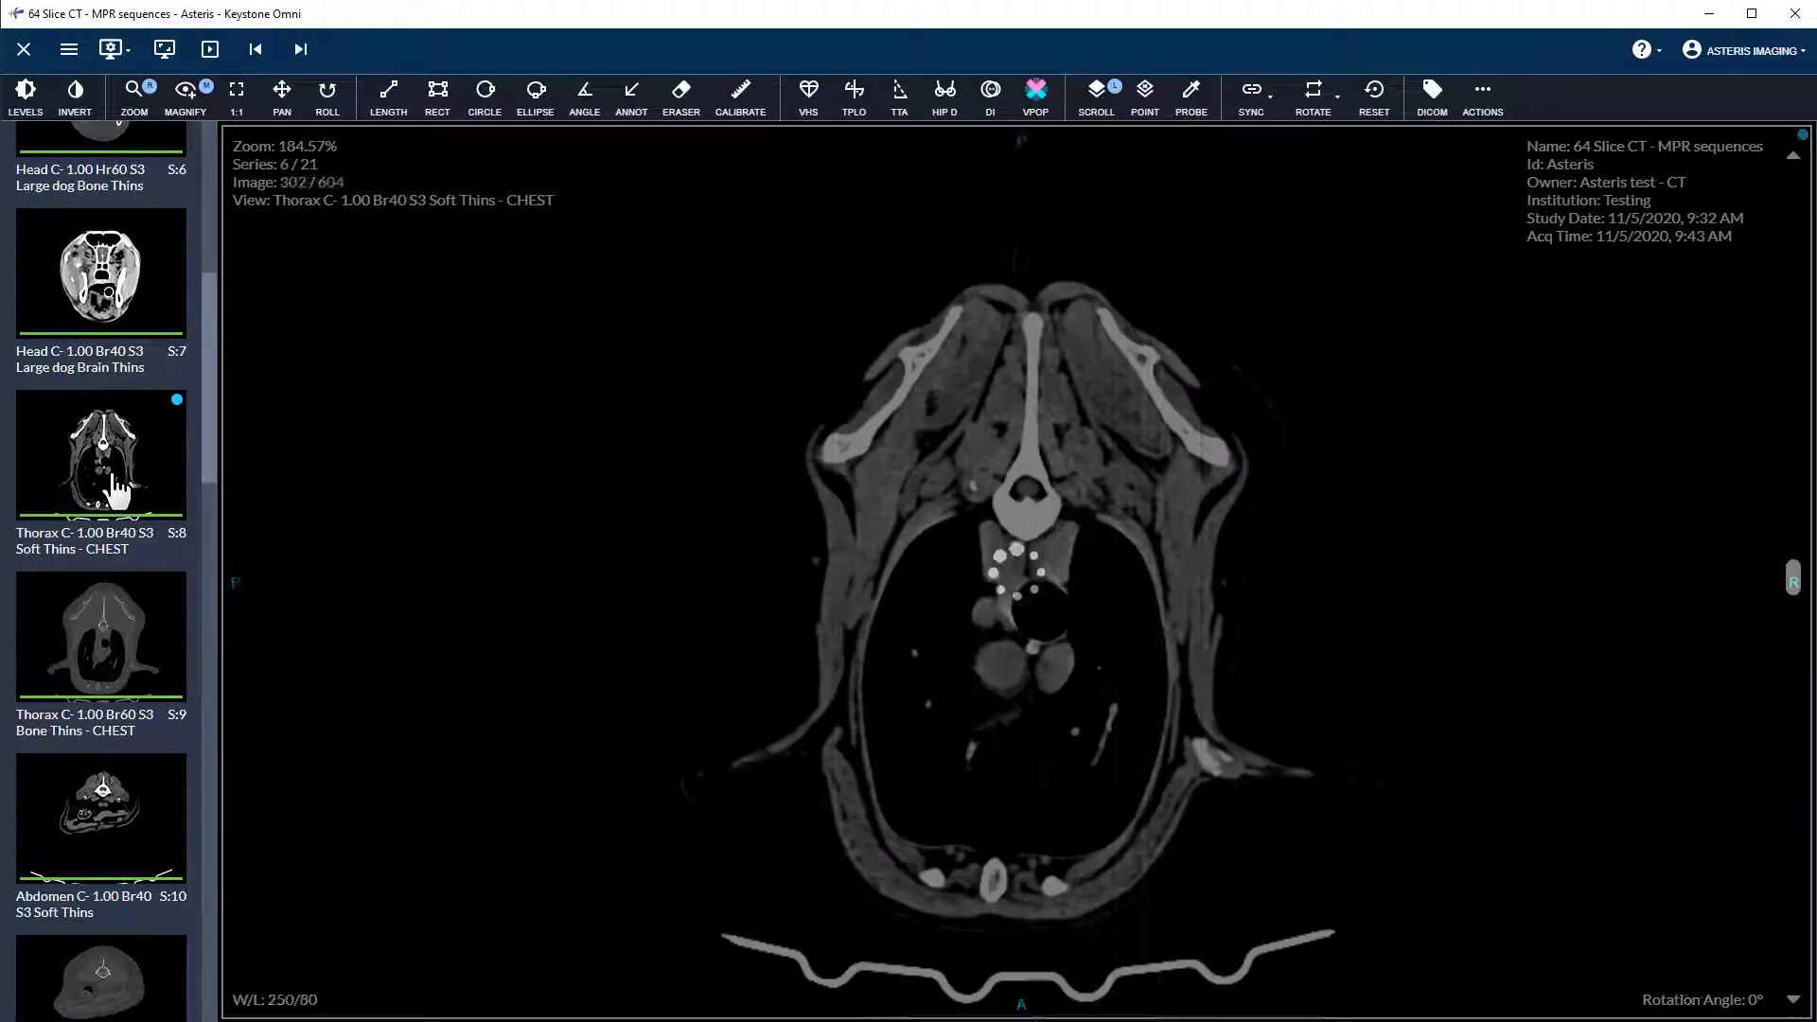
drag(208, 458, 208, 532)
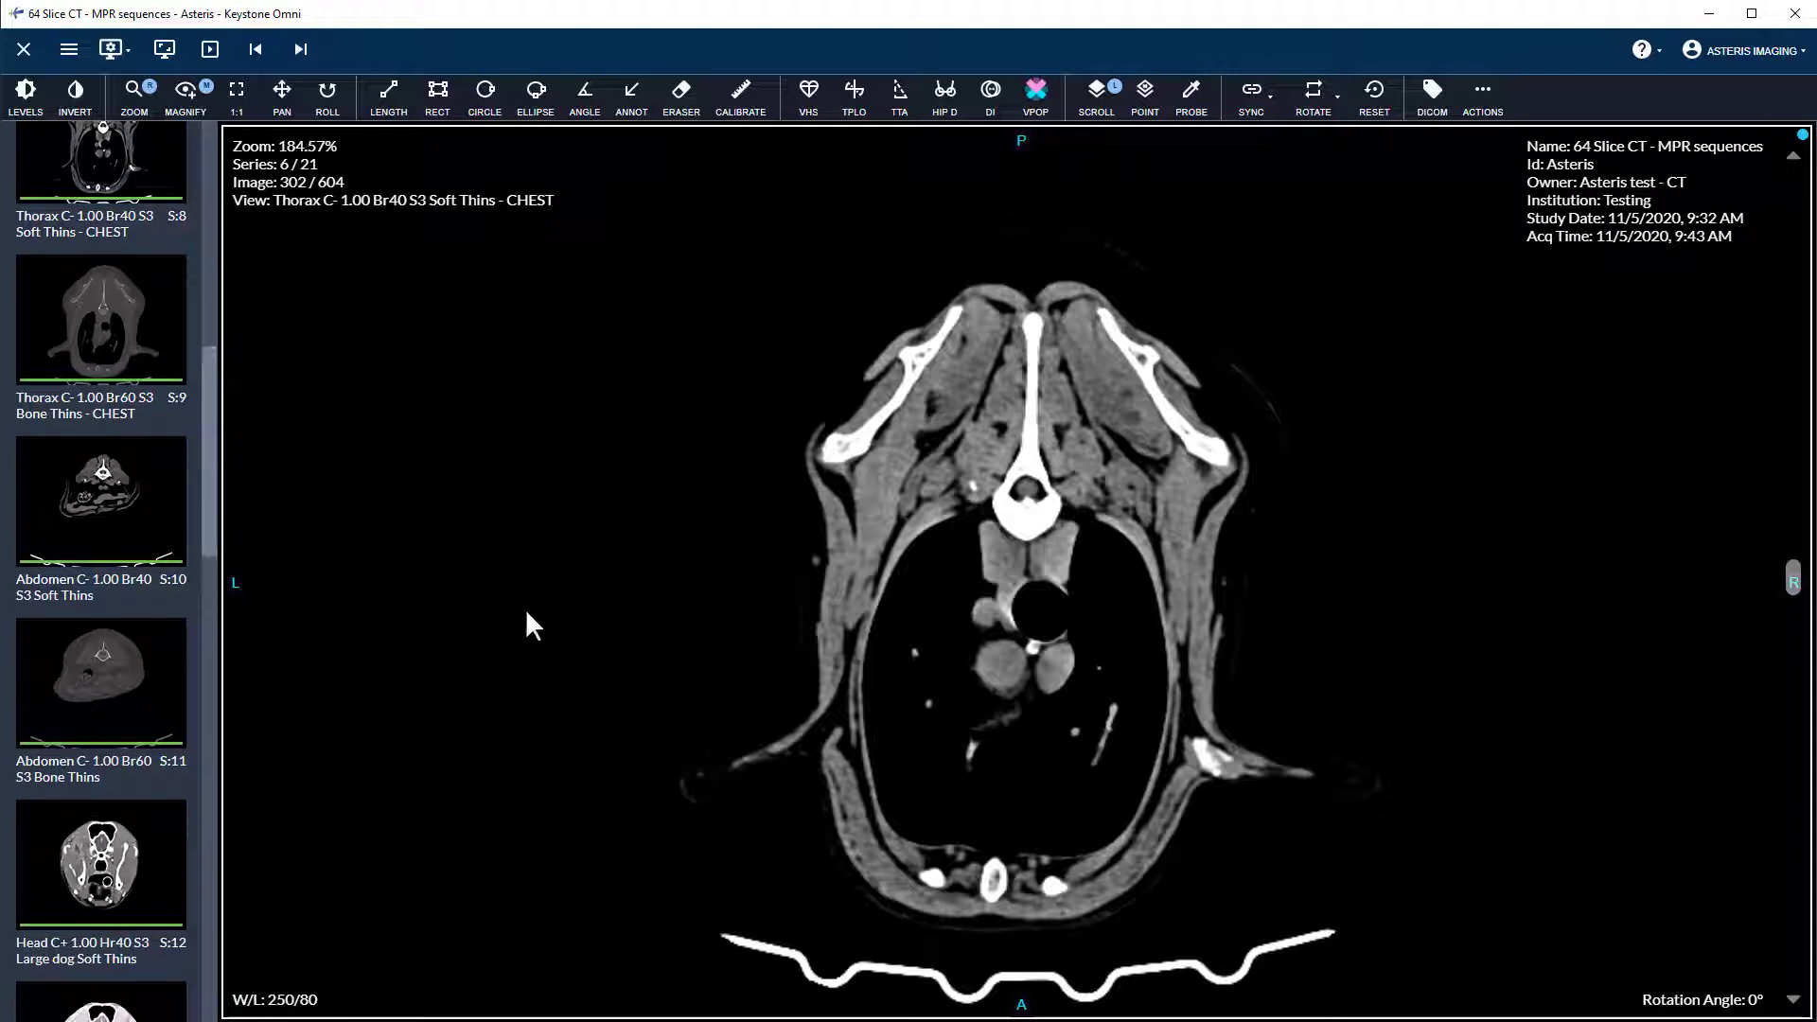
Open the displayed chest series in the multi-planar reconstruction view
right_click(1057, 737)
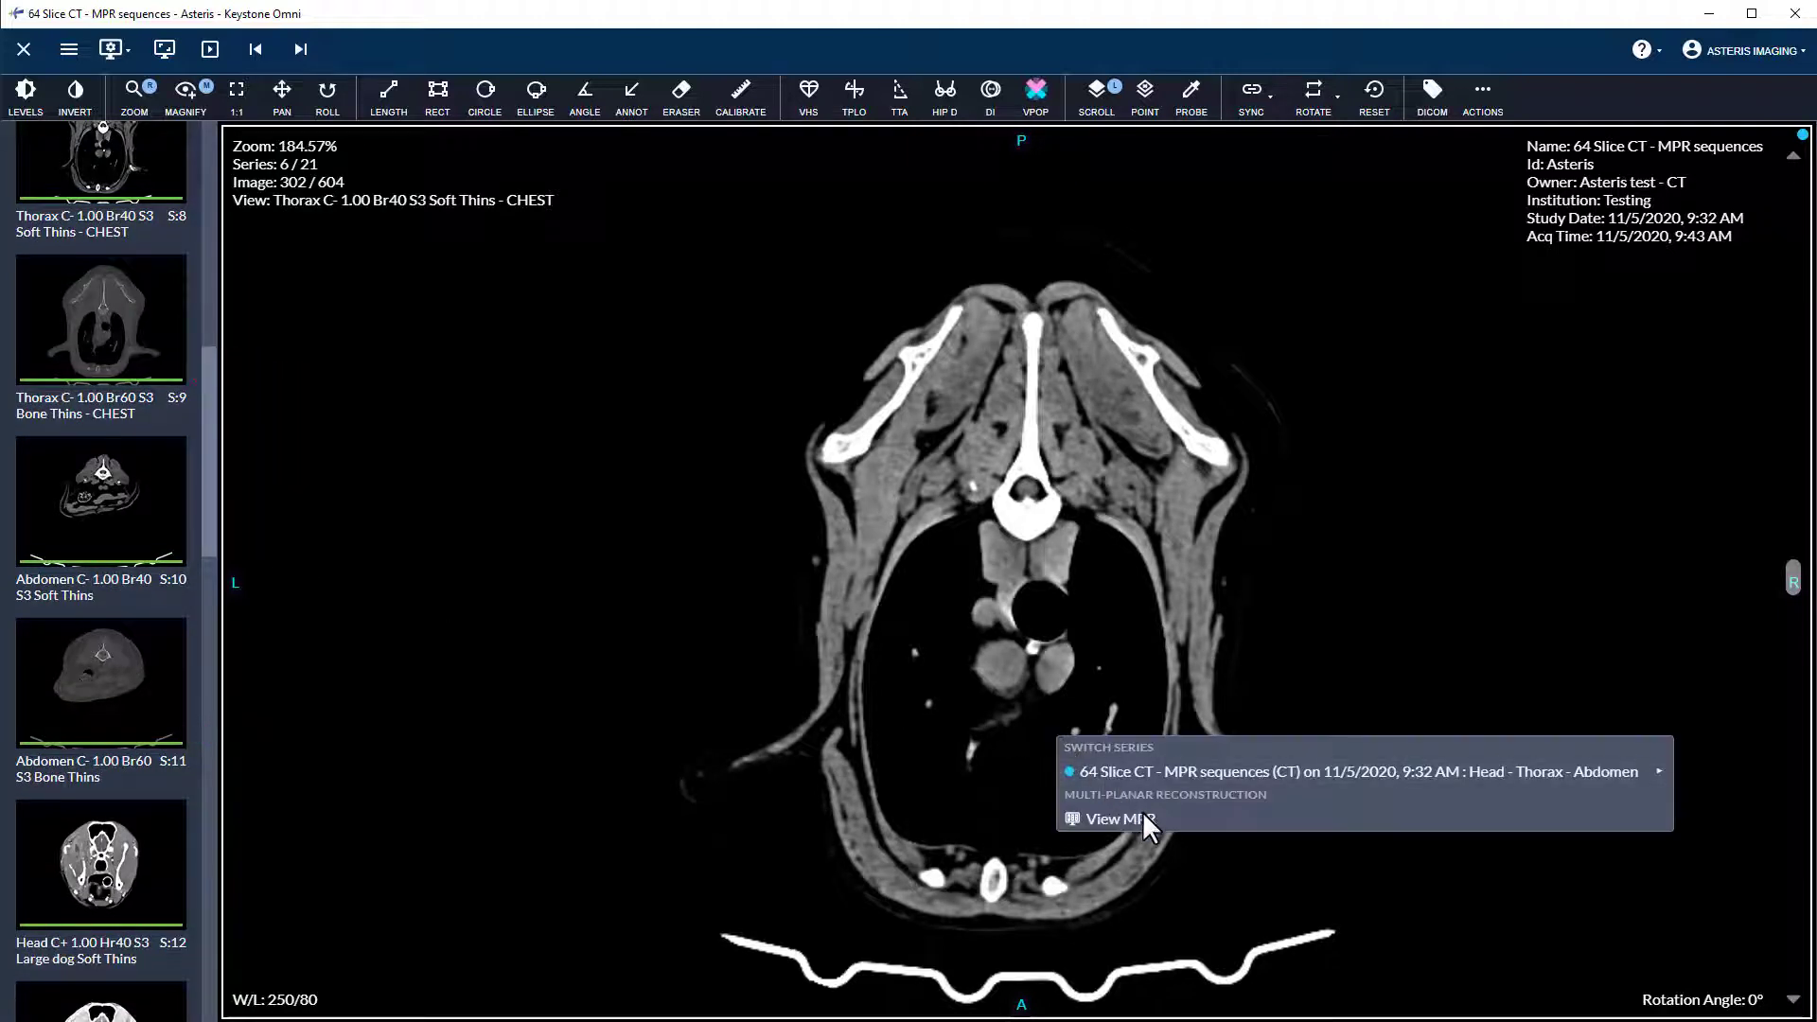
click(111, 49)
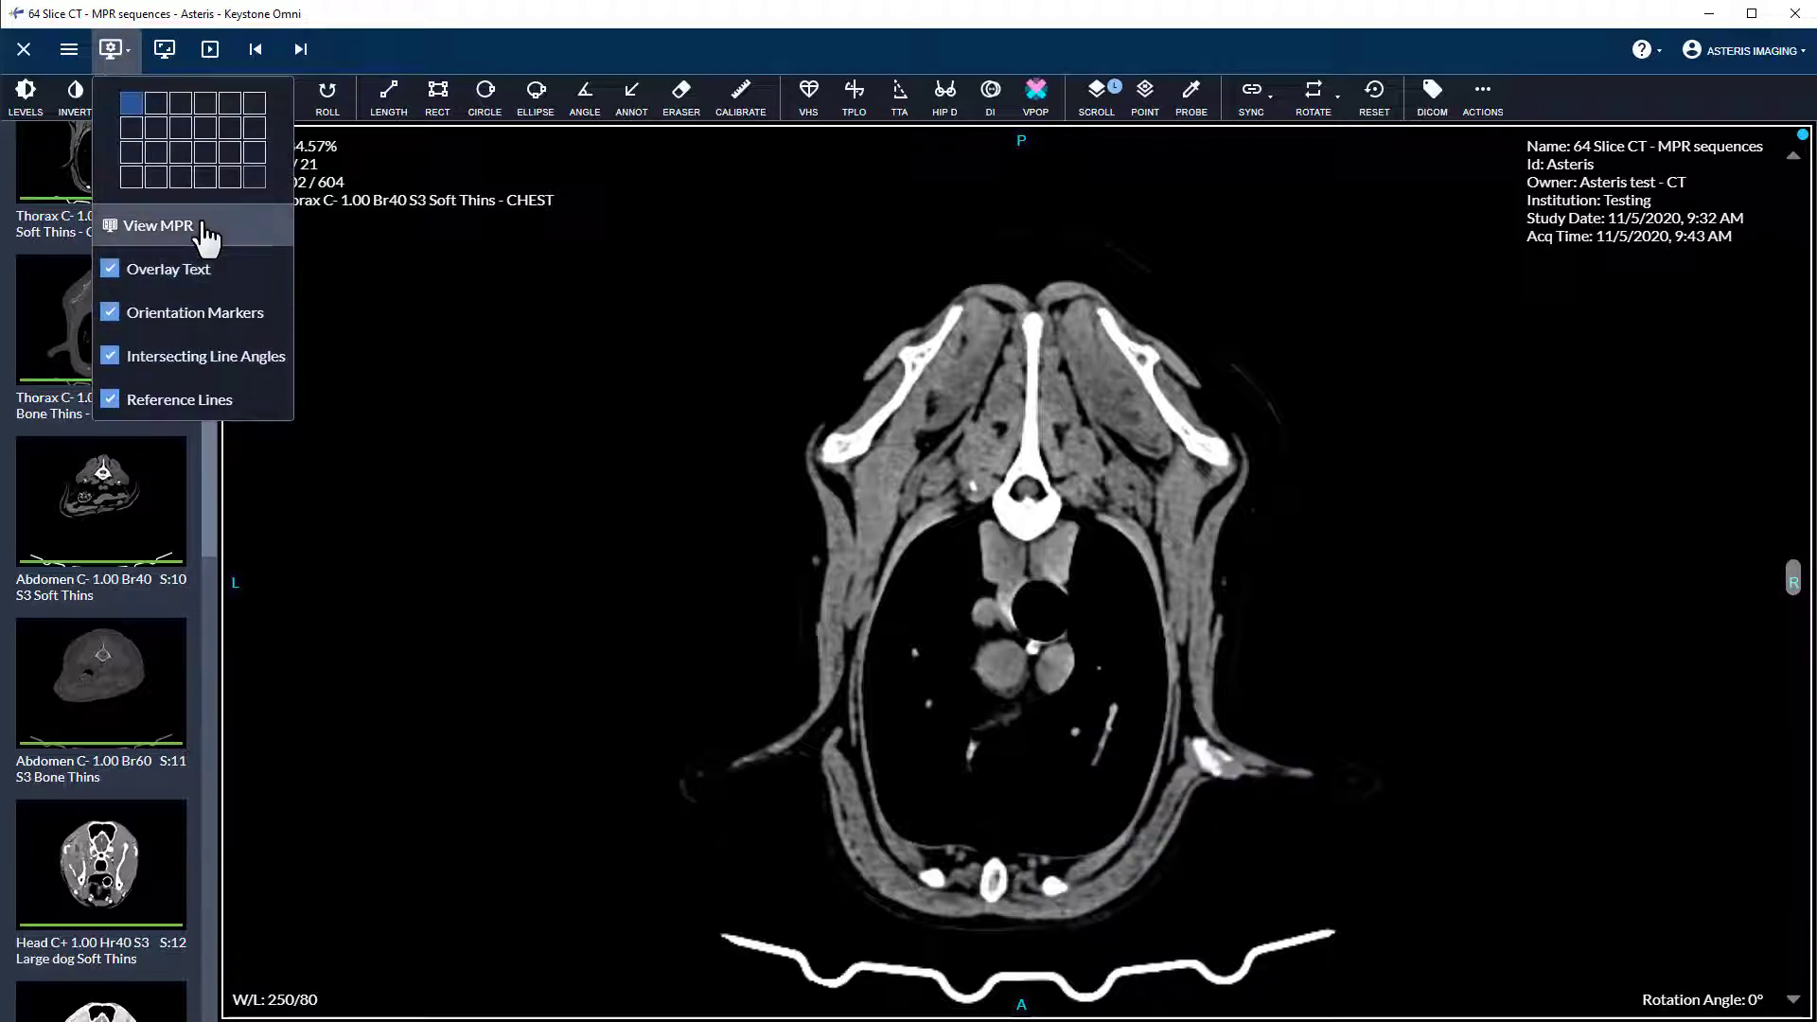
click(206, 231)
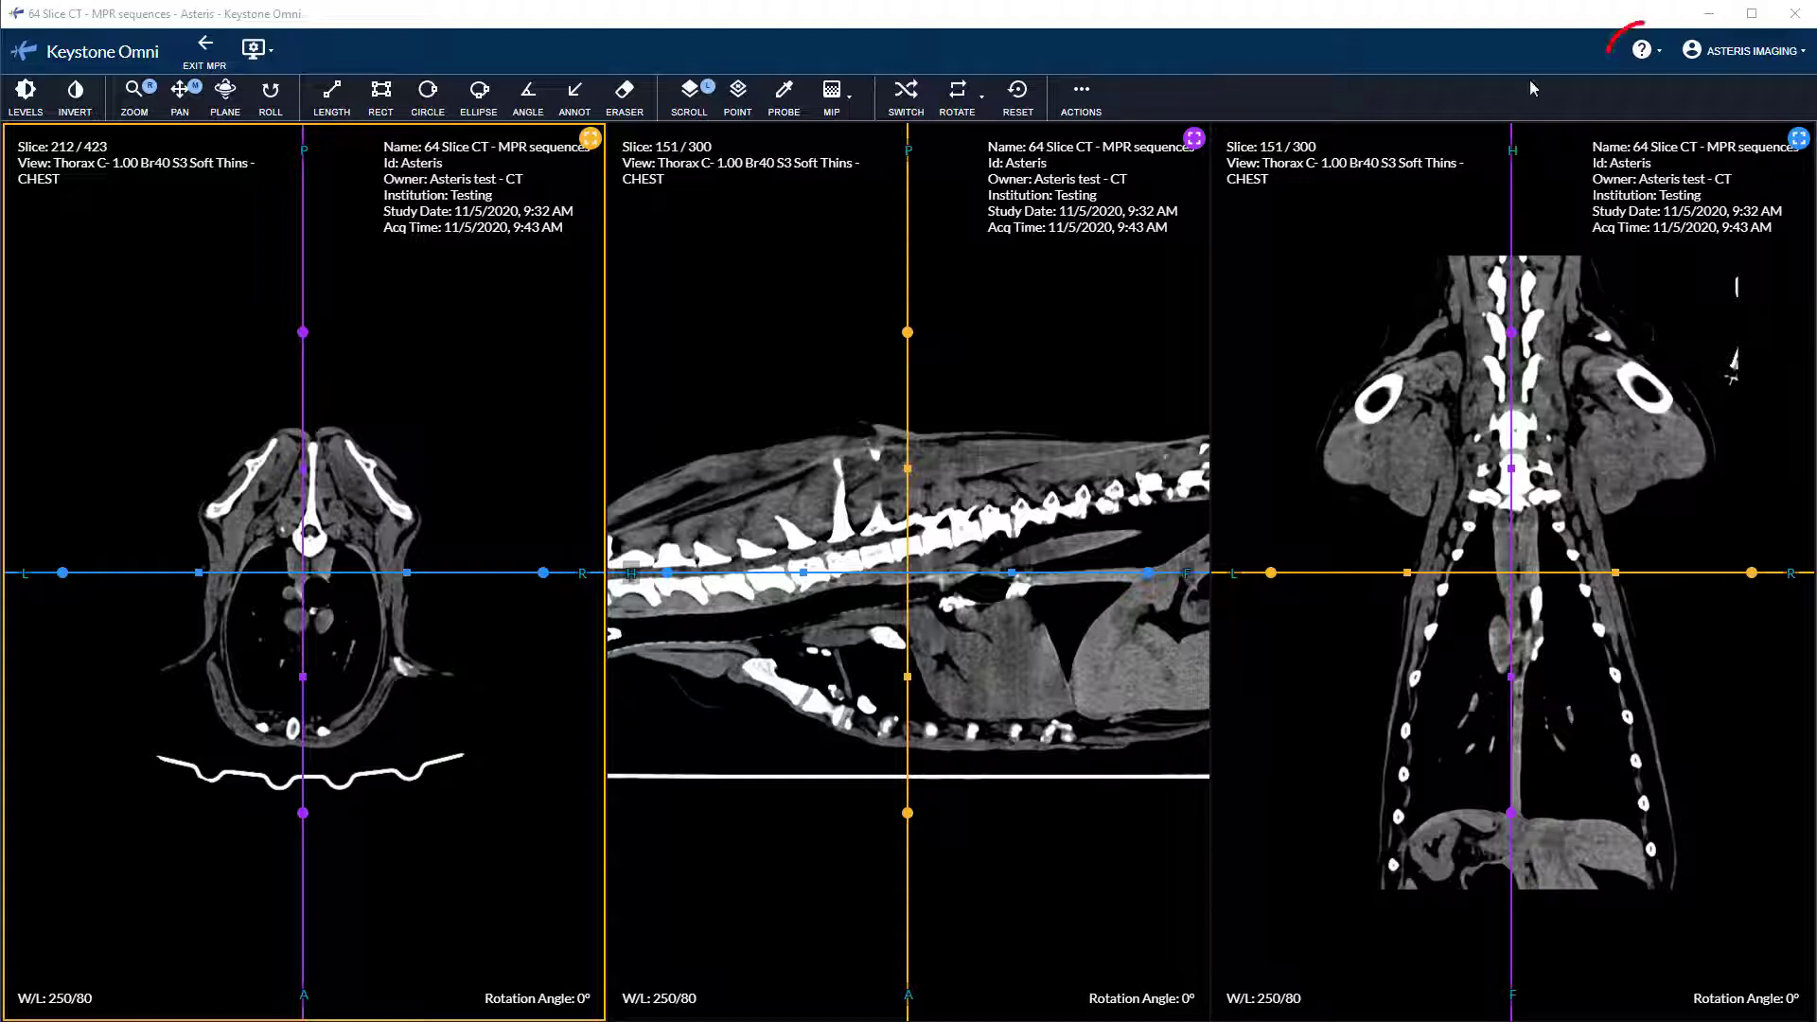
Run the MPR performance check and close its report
click(1665, 57)
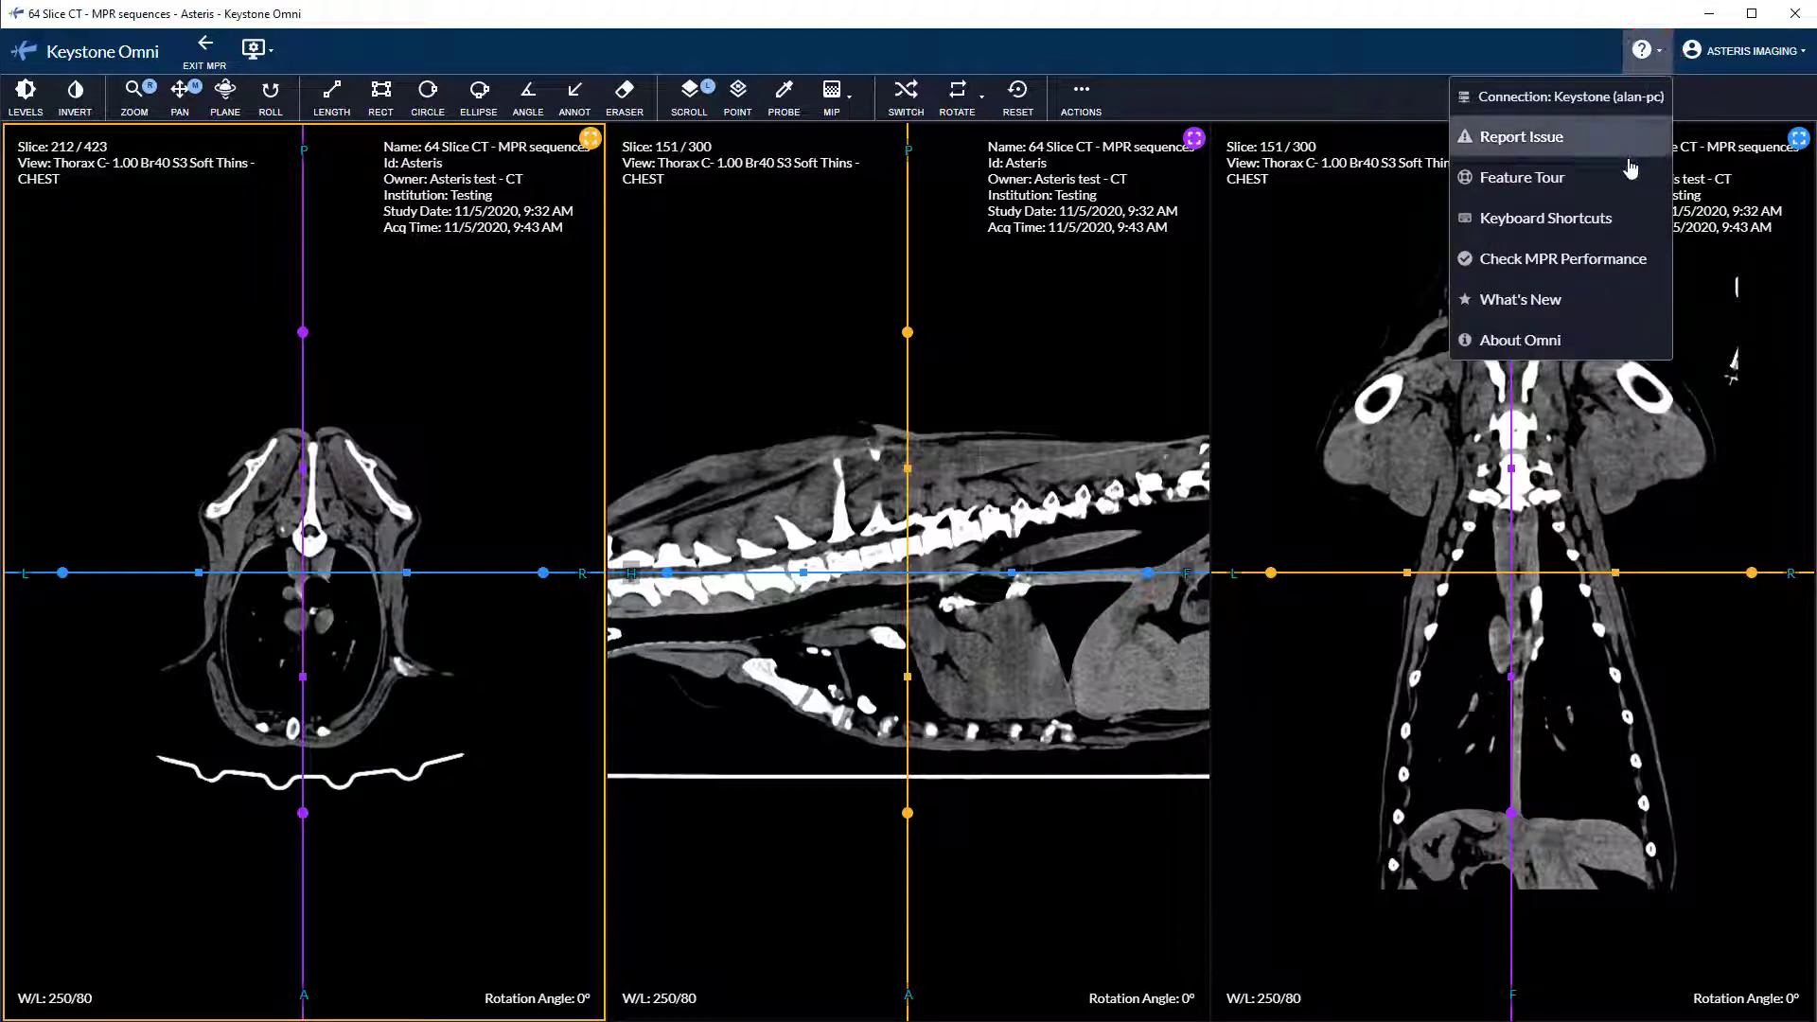
click(1617, 275)
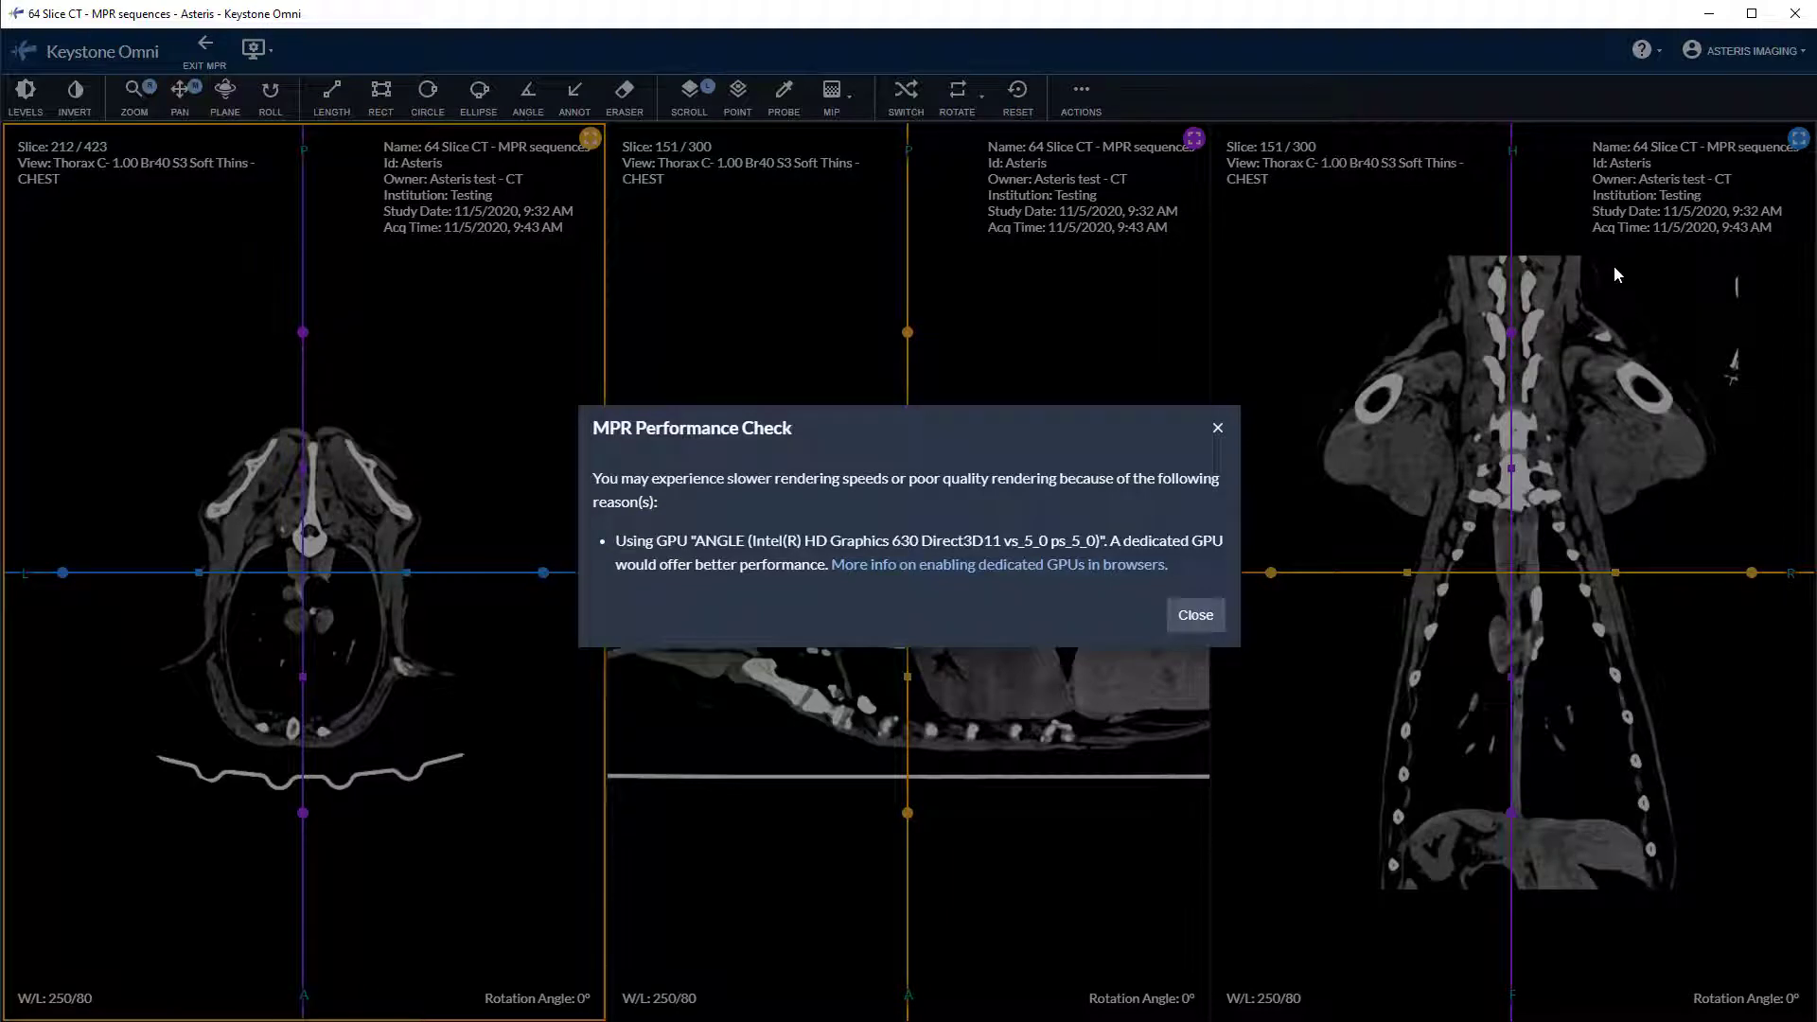
click(1210, 612)
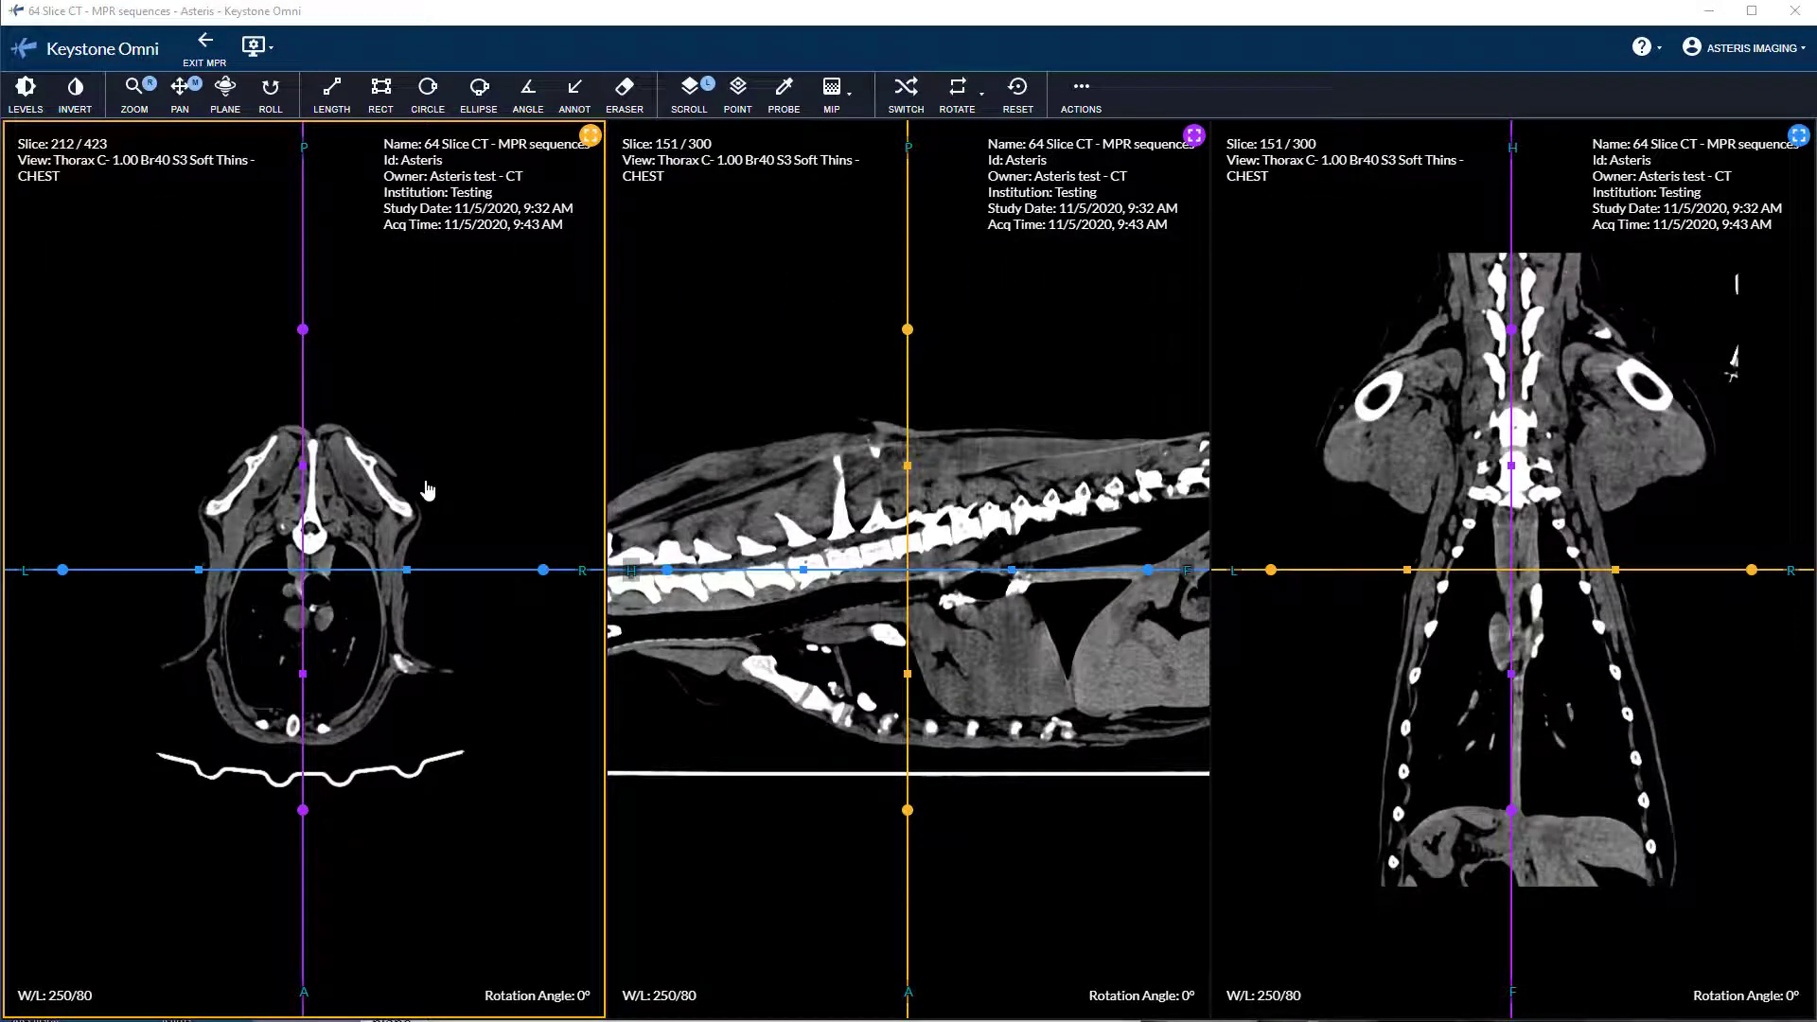
Change the MPR layout to two stacked viewports beside one large coronal viewport
click(279, 47)
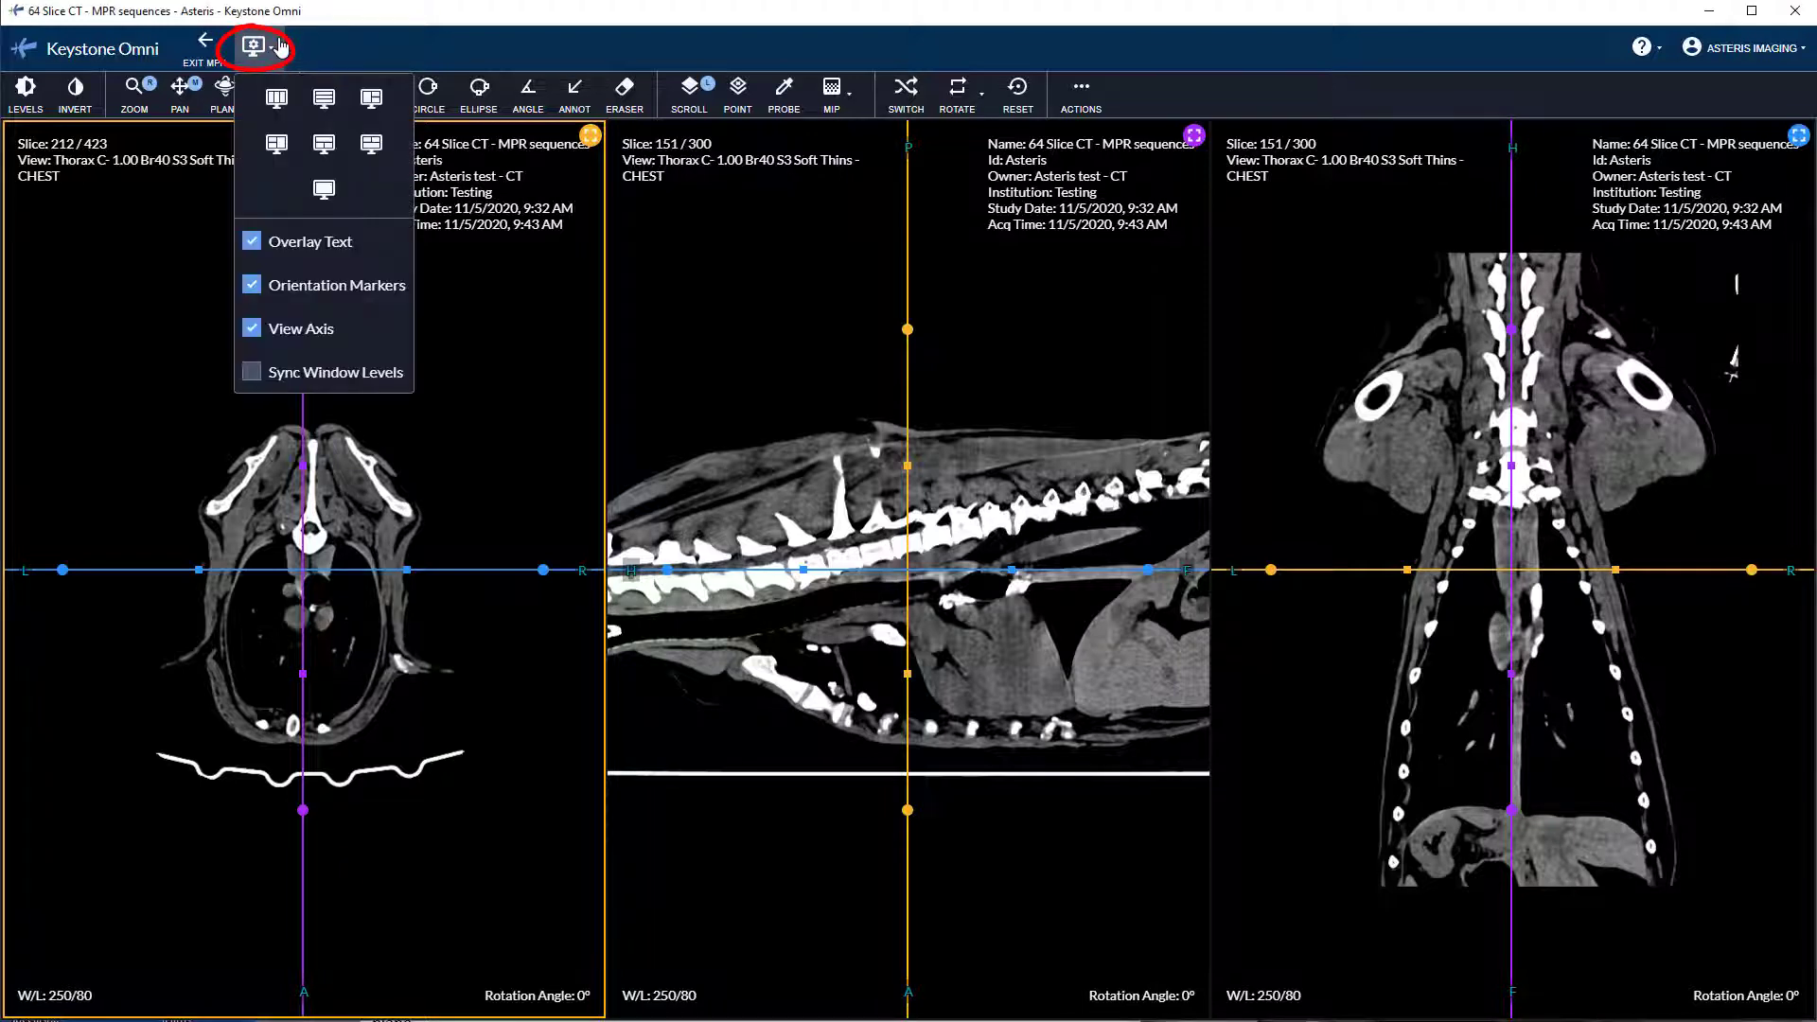
click(284, 159)
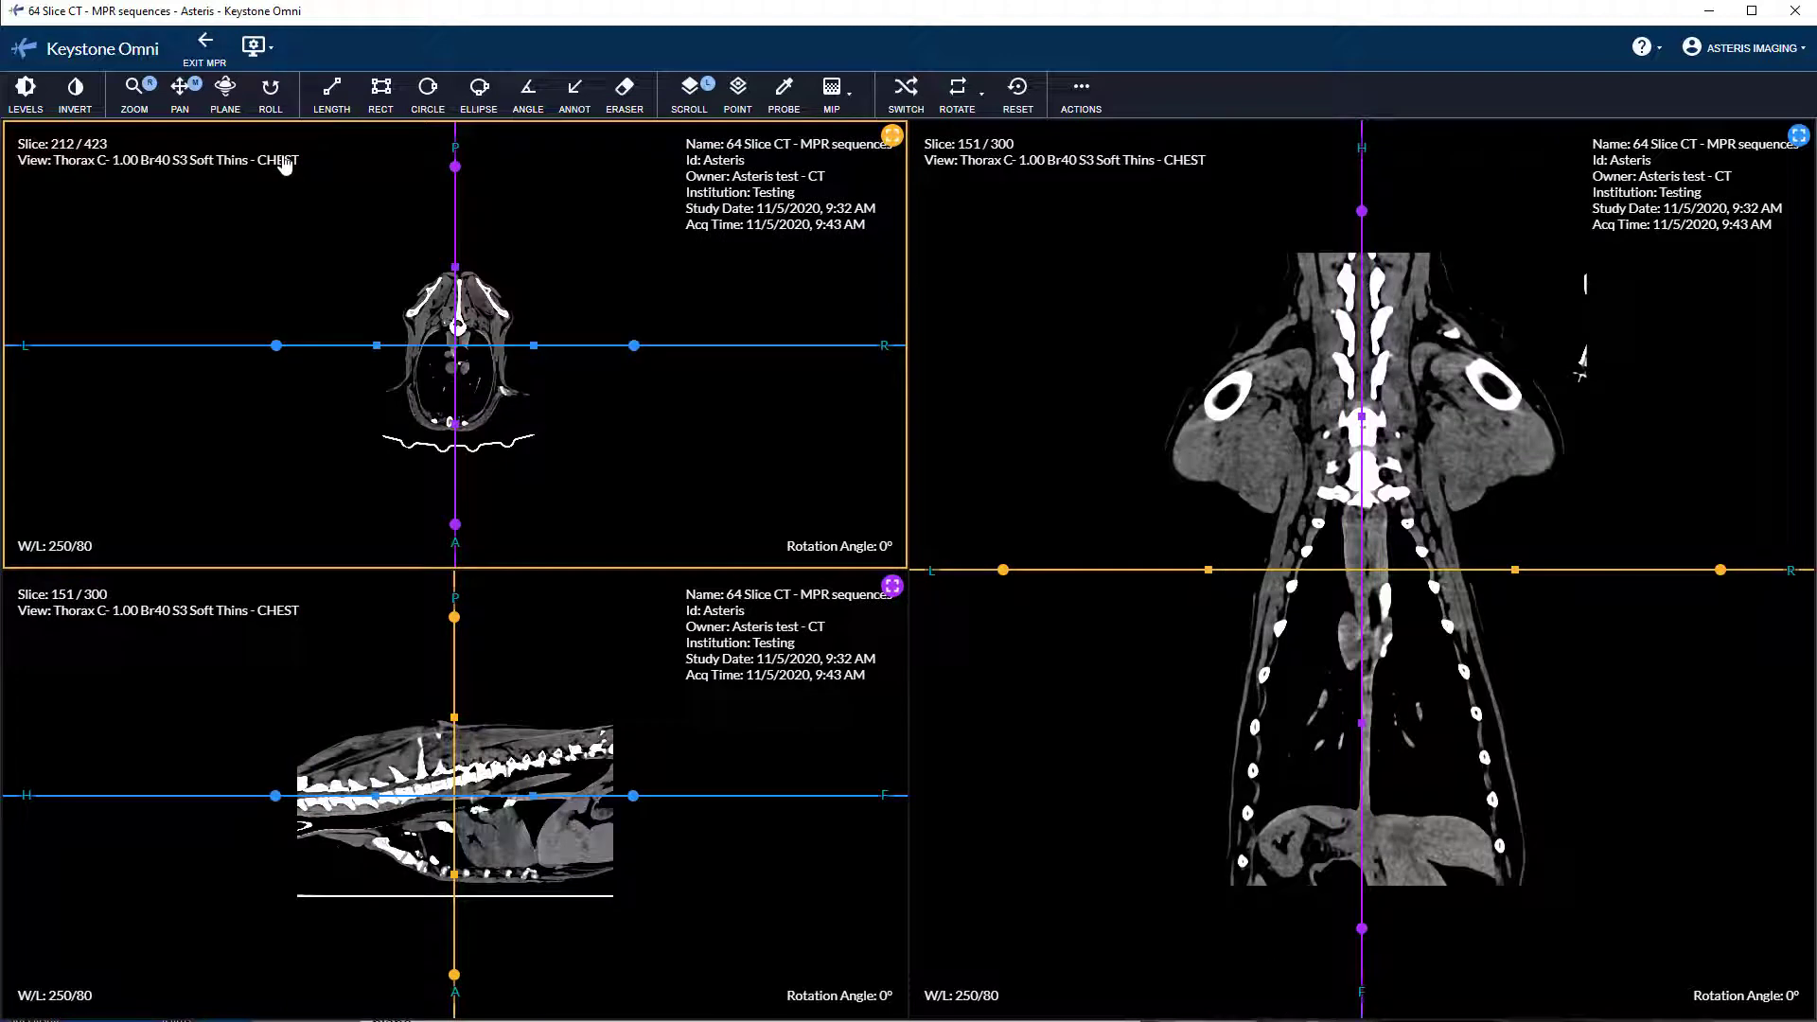
Toggle the overlay text, orientation markers and view axis off and back on
click(254, 46)
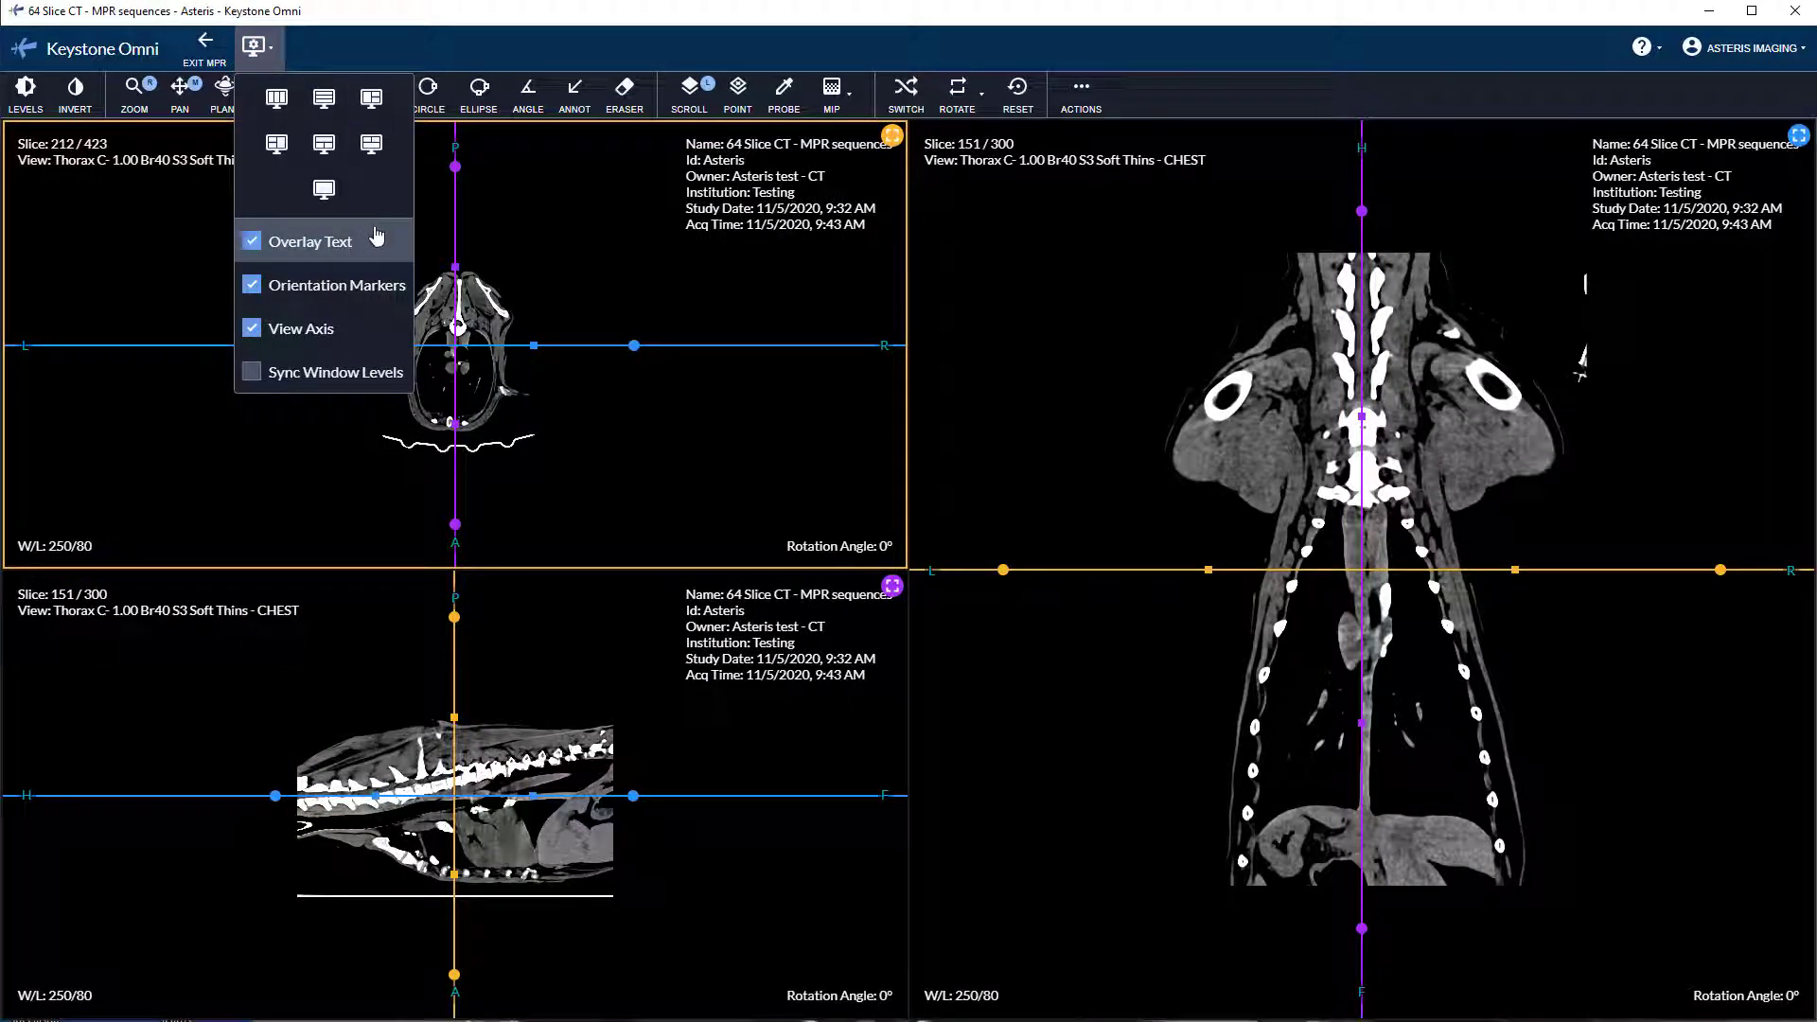
click(377, 238)
click(377, 238)
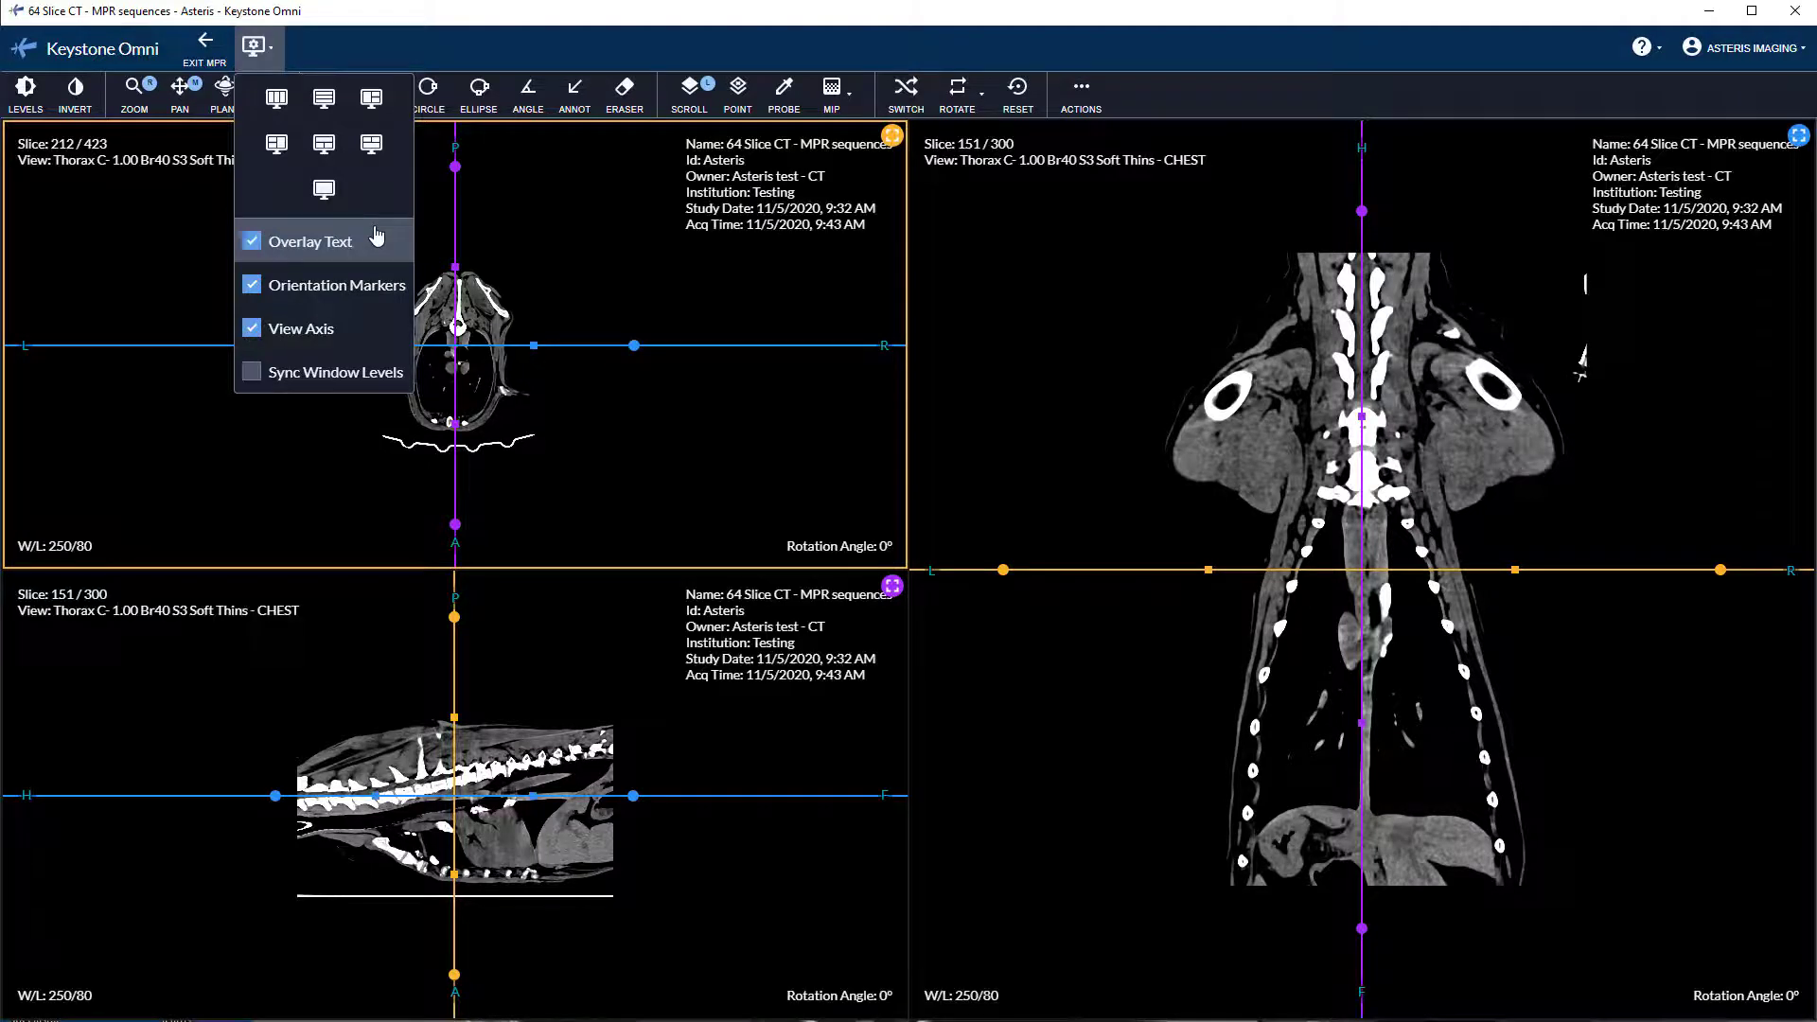
click(369, 291)
click(369, 292)
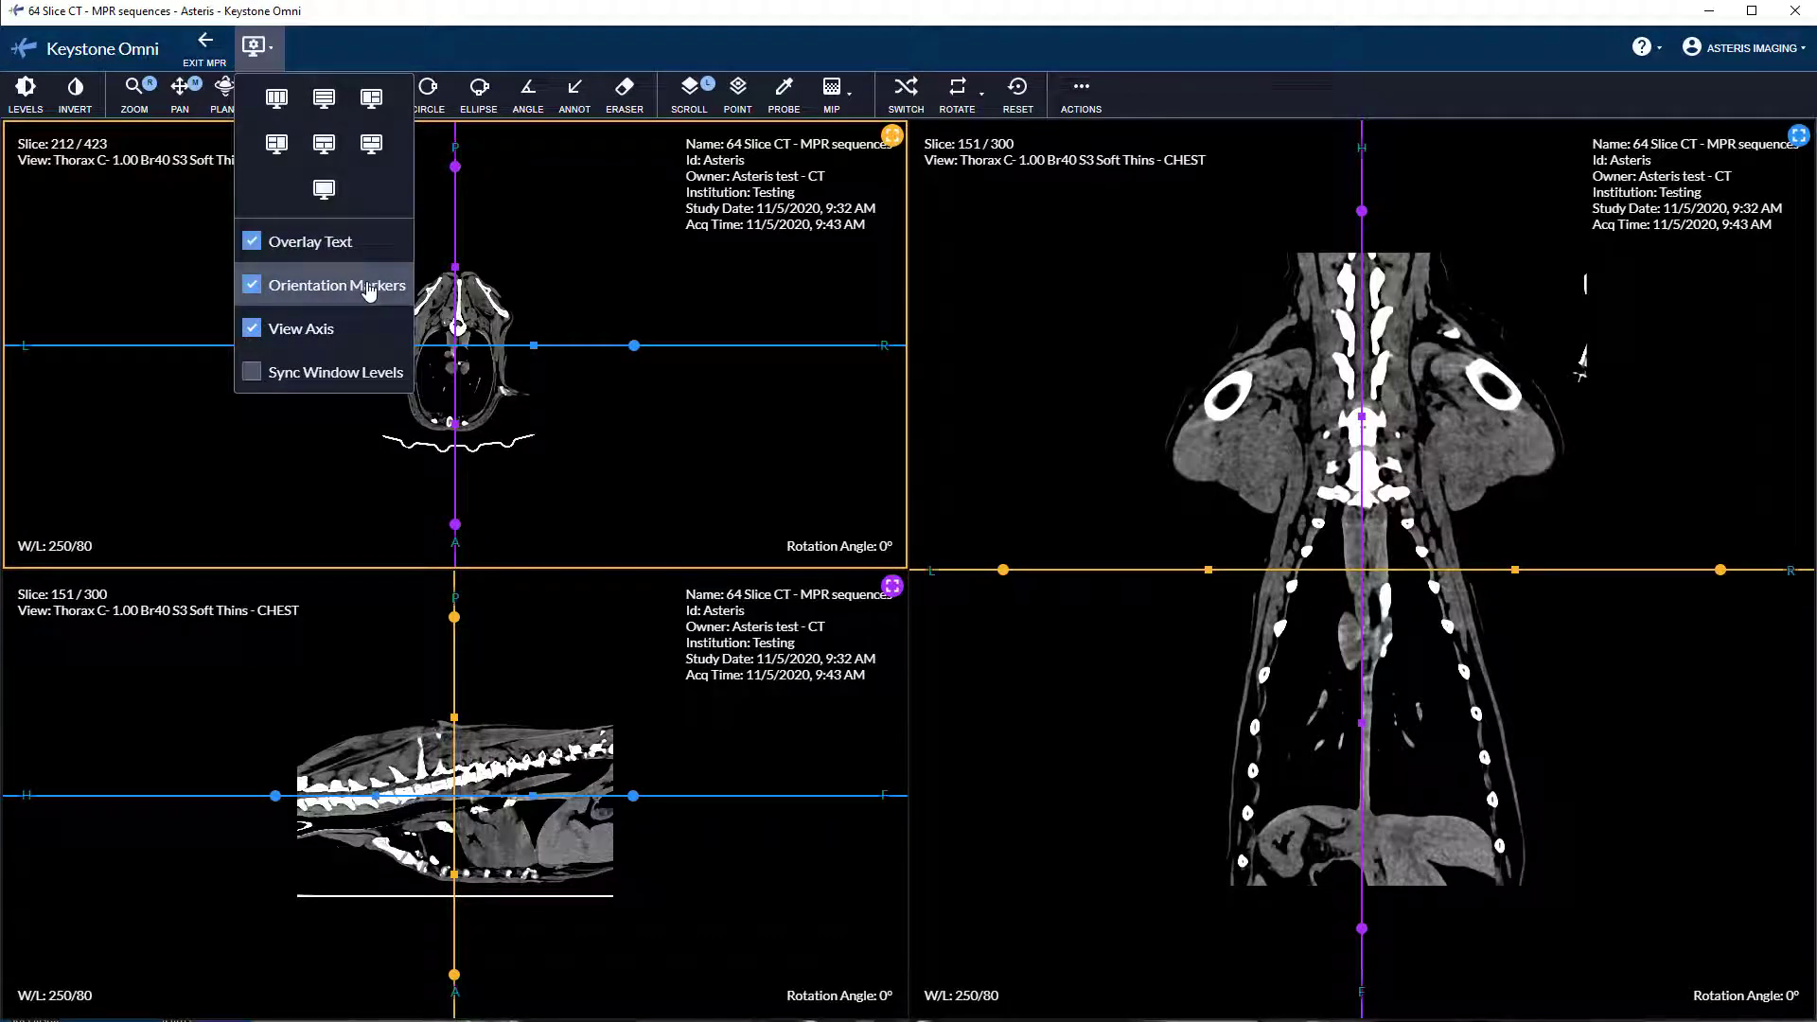
click(364, 333)
click(364, 335)
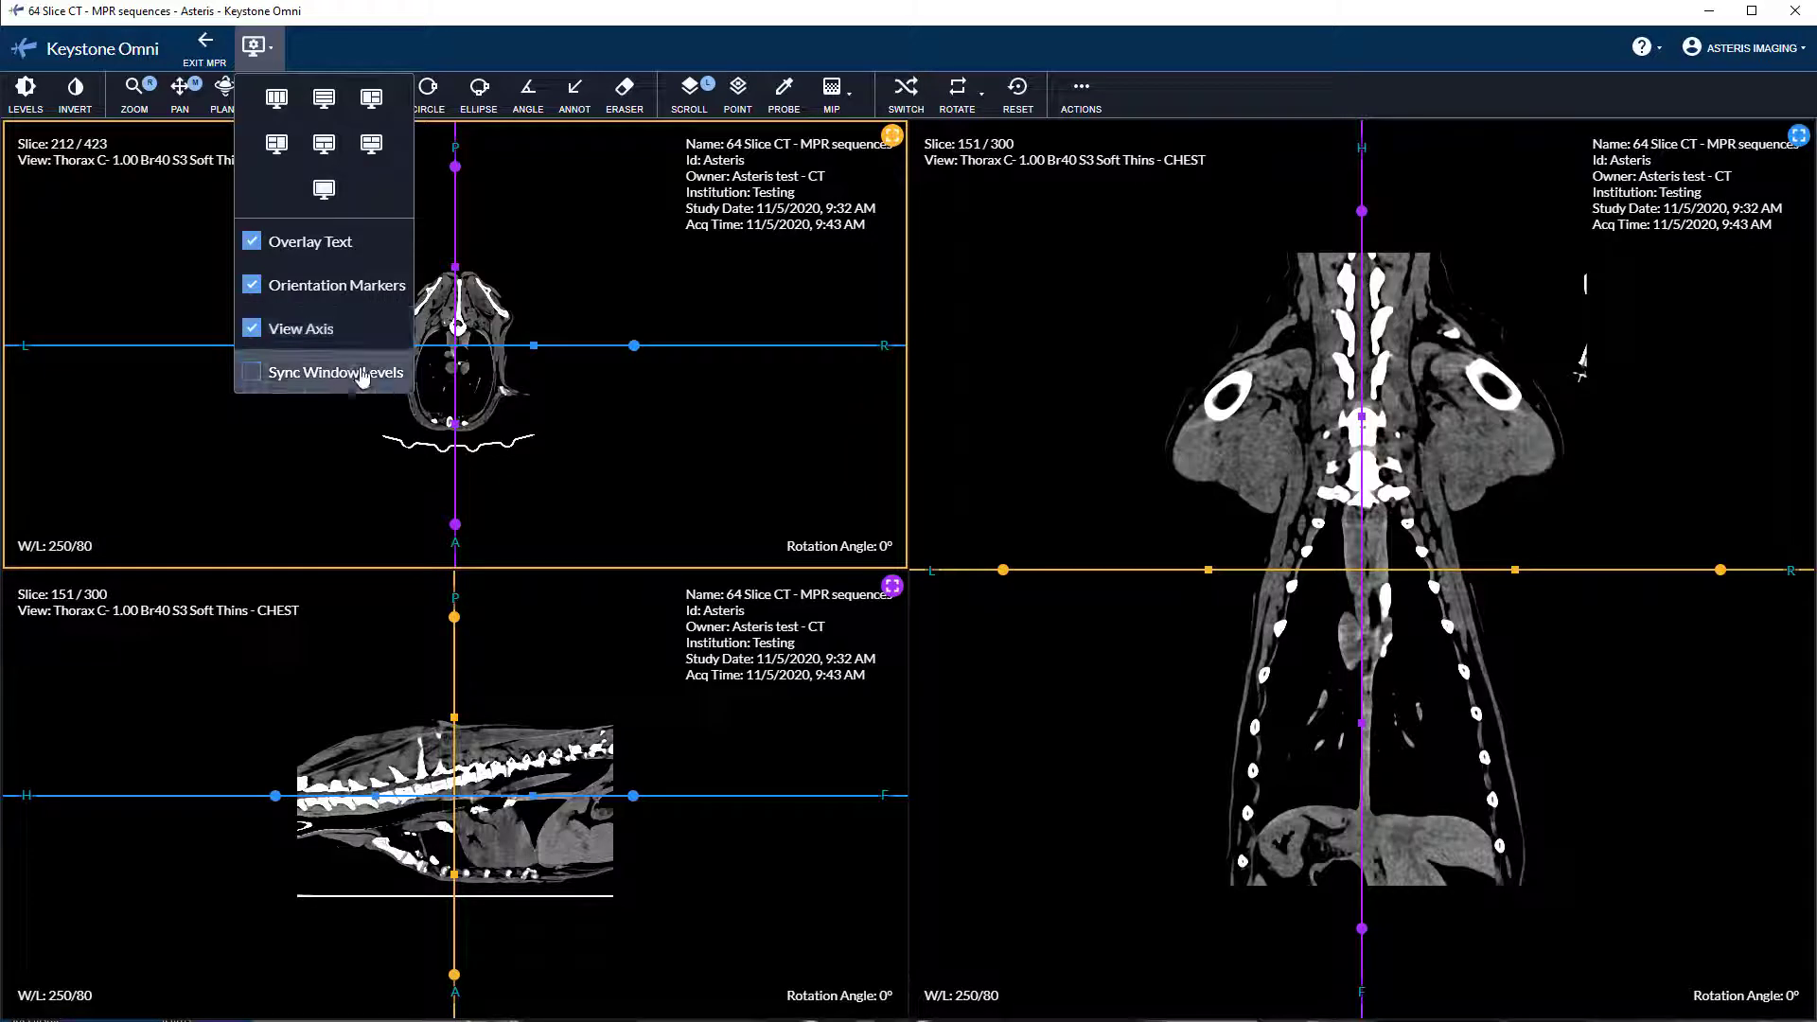
click(364, 438)
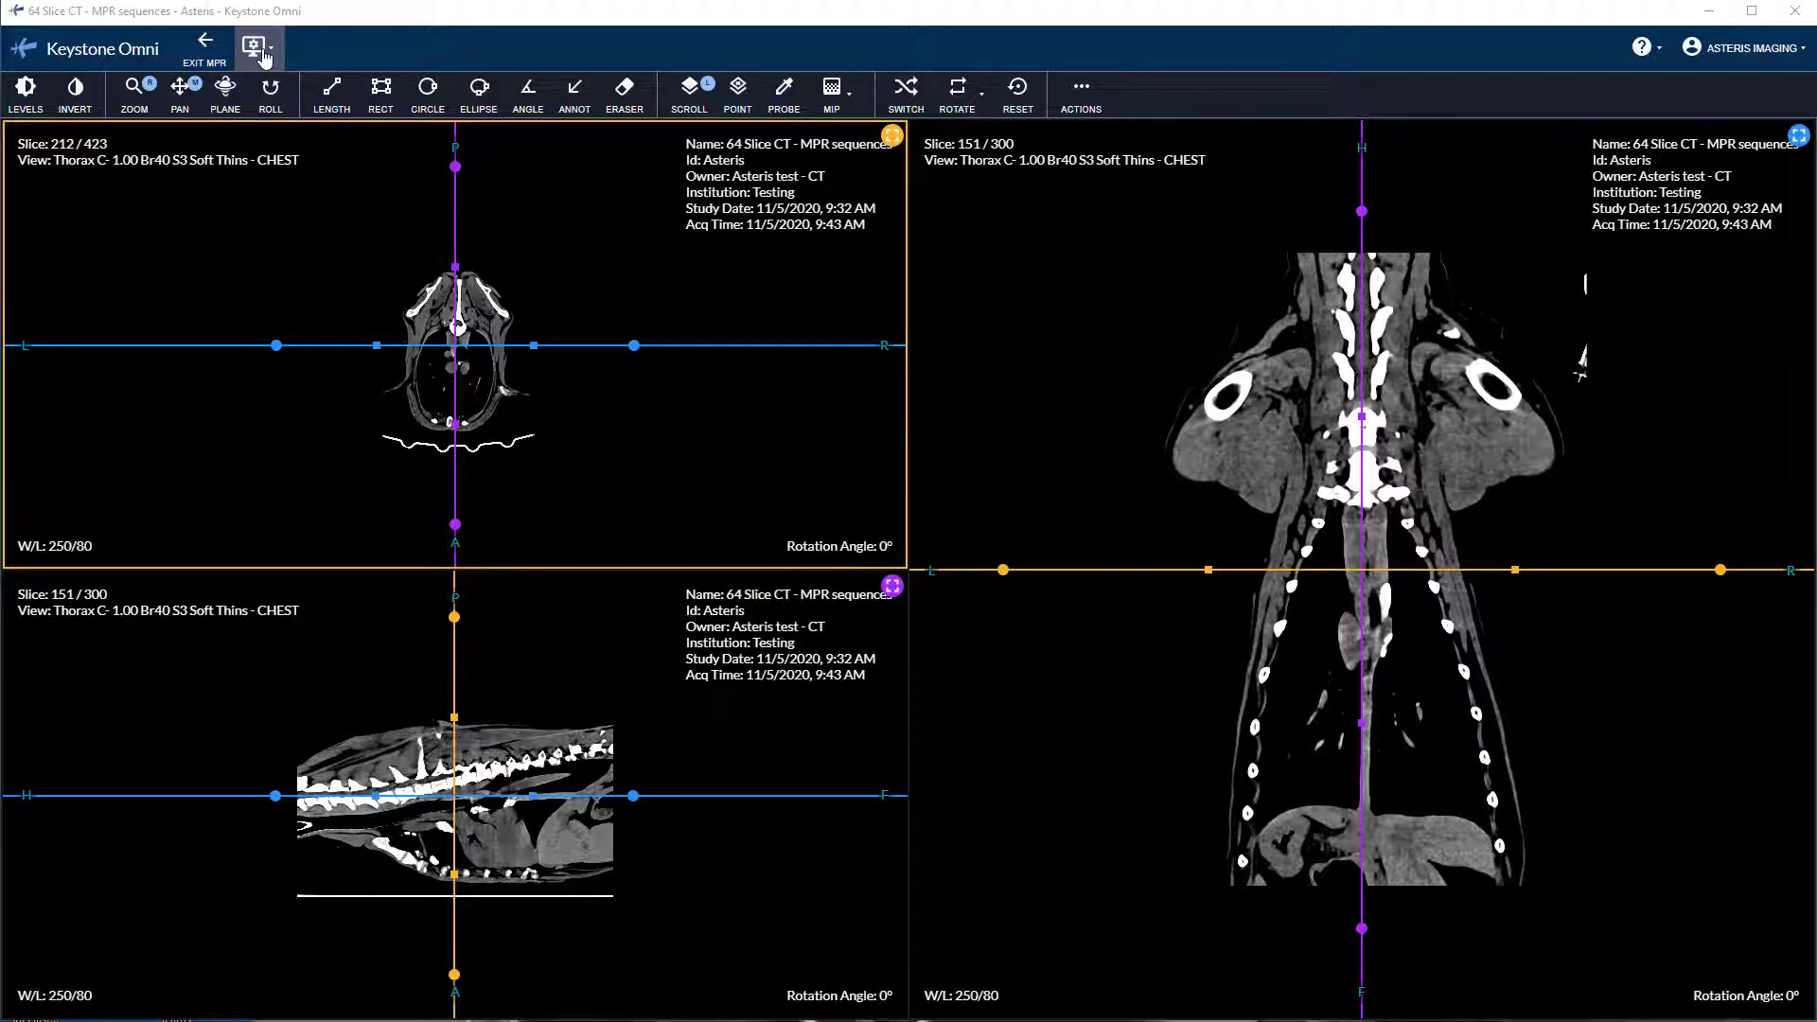
Try rotating the slice planes in the MPR viewports with the Plane tool, and reset the views
click(221, 113)
click(856, 117)
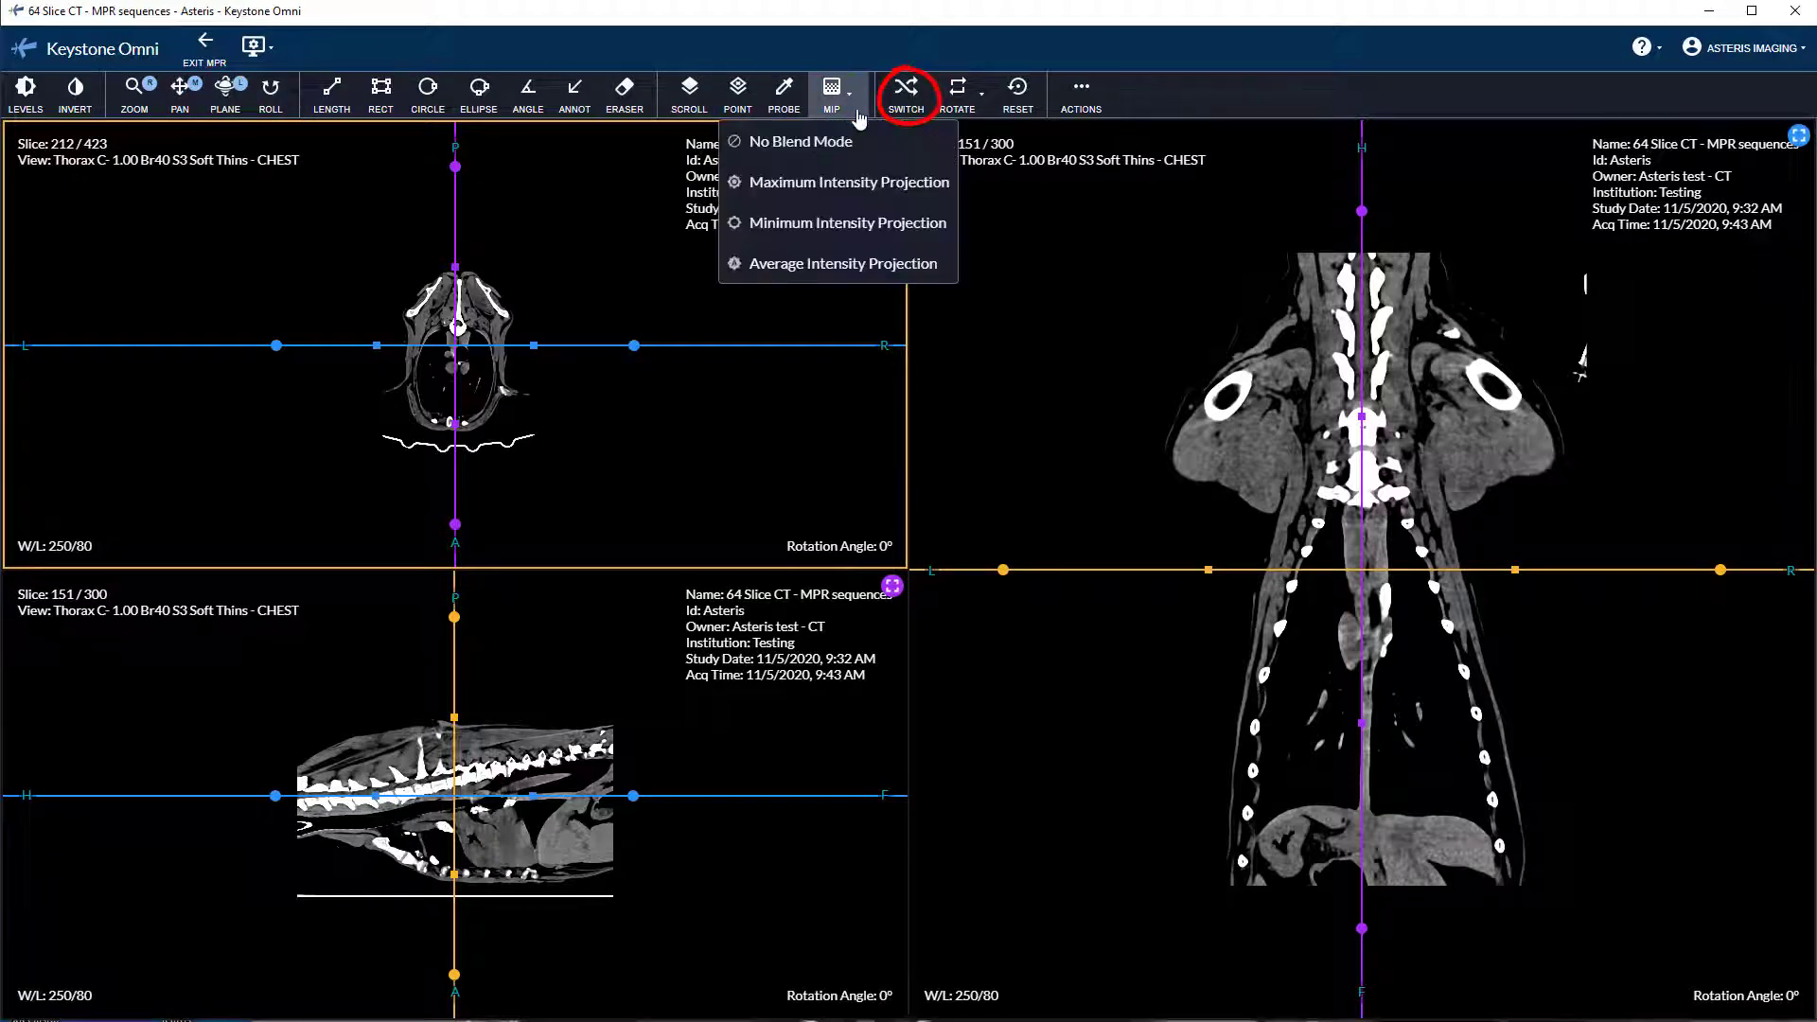
click(906, 92)
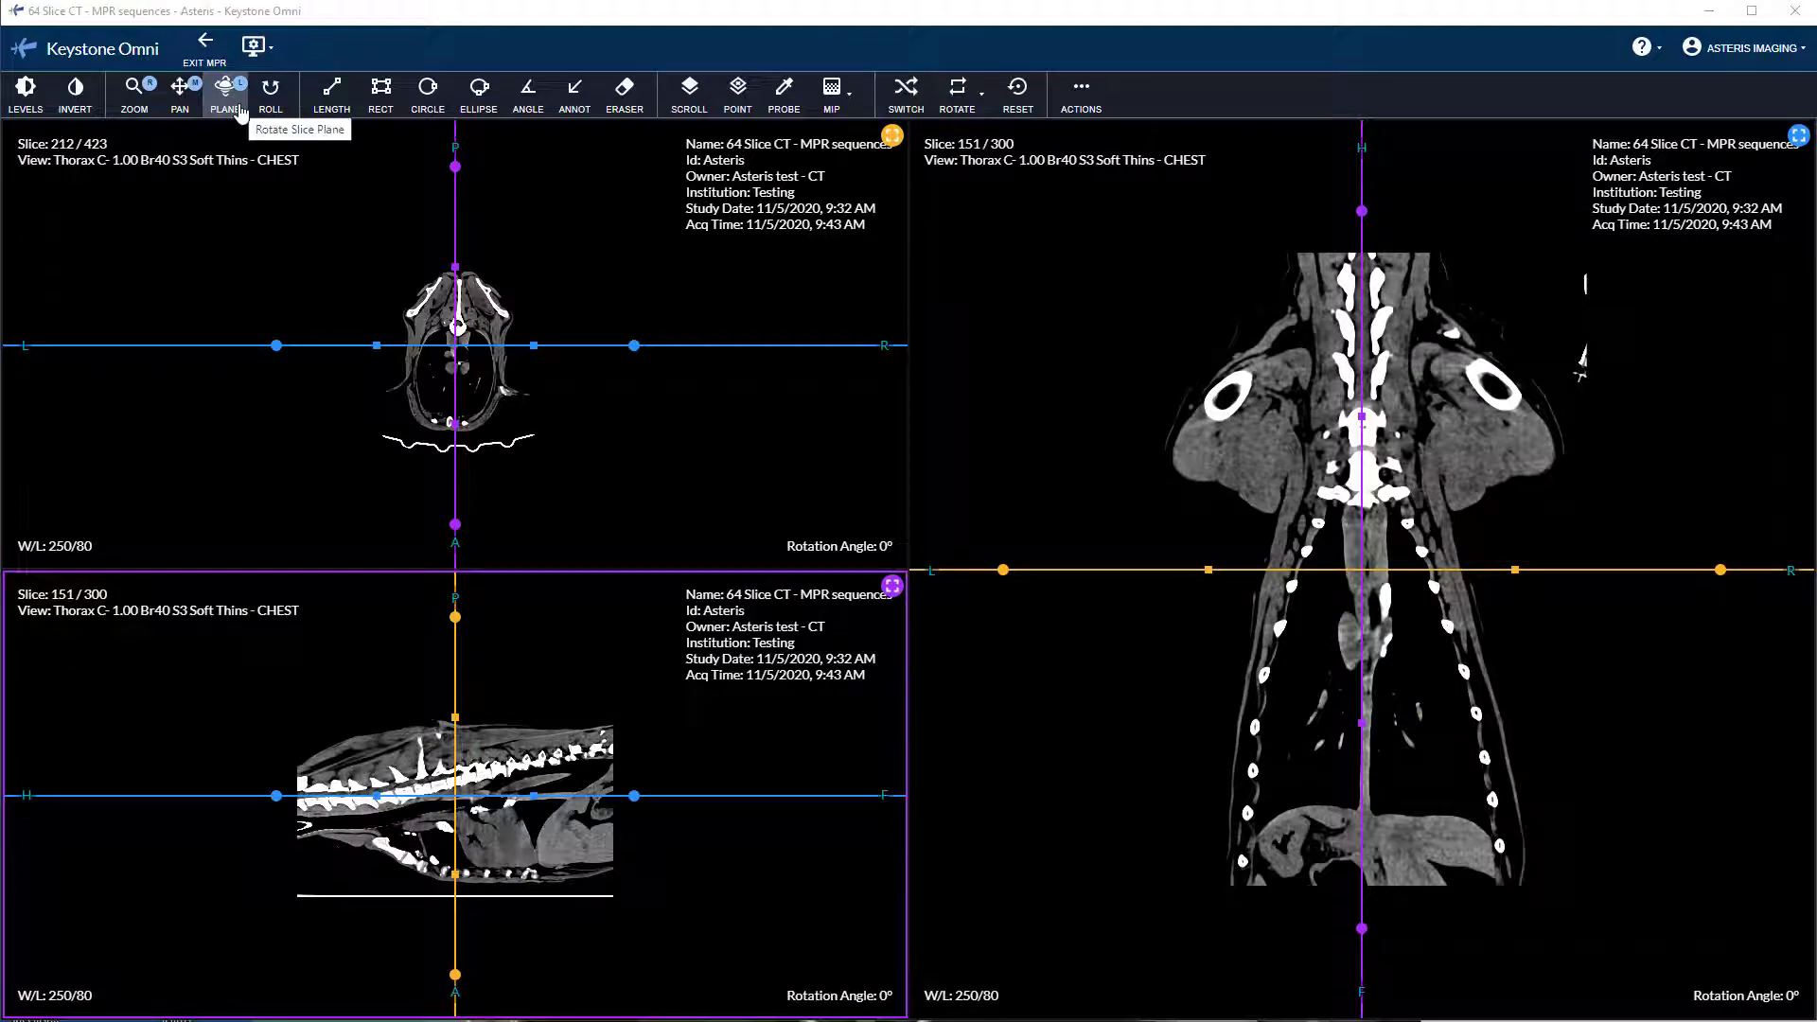
drag(375, 349, 366, 535)
drag(367, 608, 847, 665)
drag(1136, 565, 1644, 537)
drag(648, 653, 639, 946)
click(1041, 106)
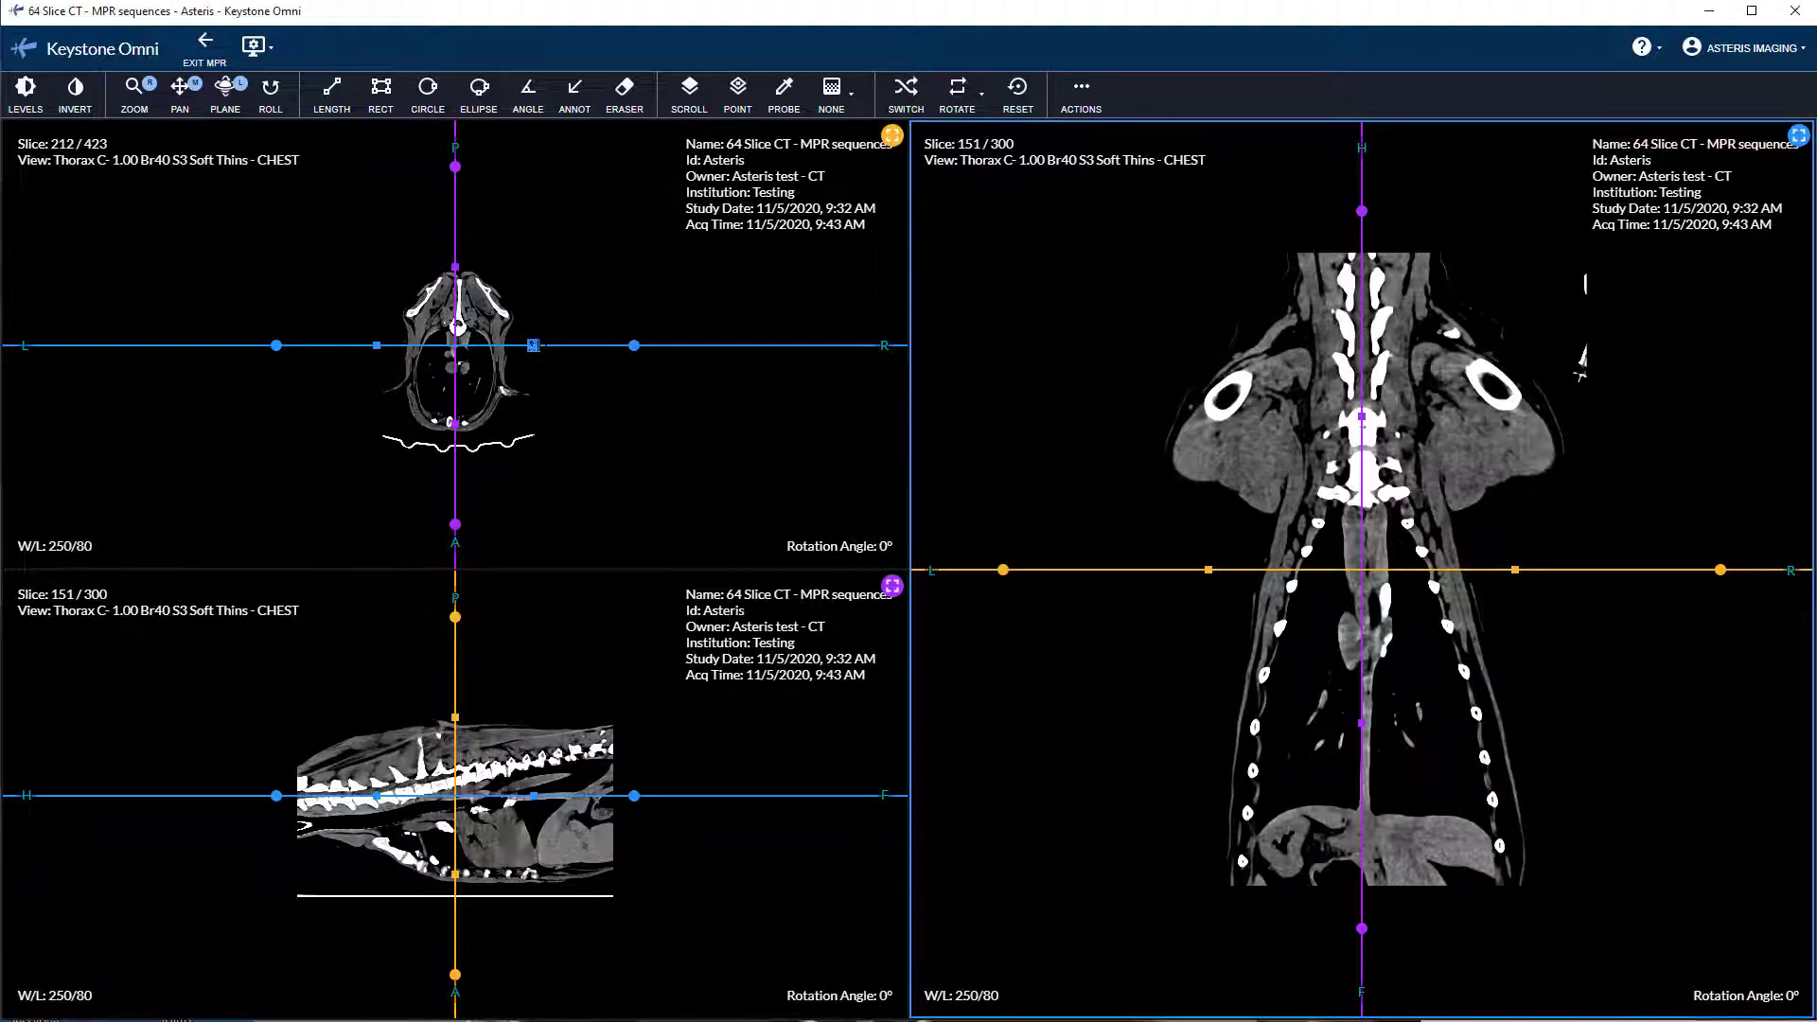
Thicken the coronal slab to 65.9 mm and compare No Blend Mode with Maximum Intensity Projection on it
drag(534, 345, 534, 370)
click(850, 95)
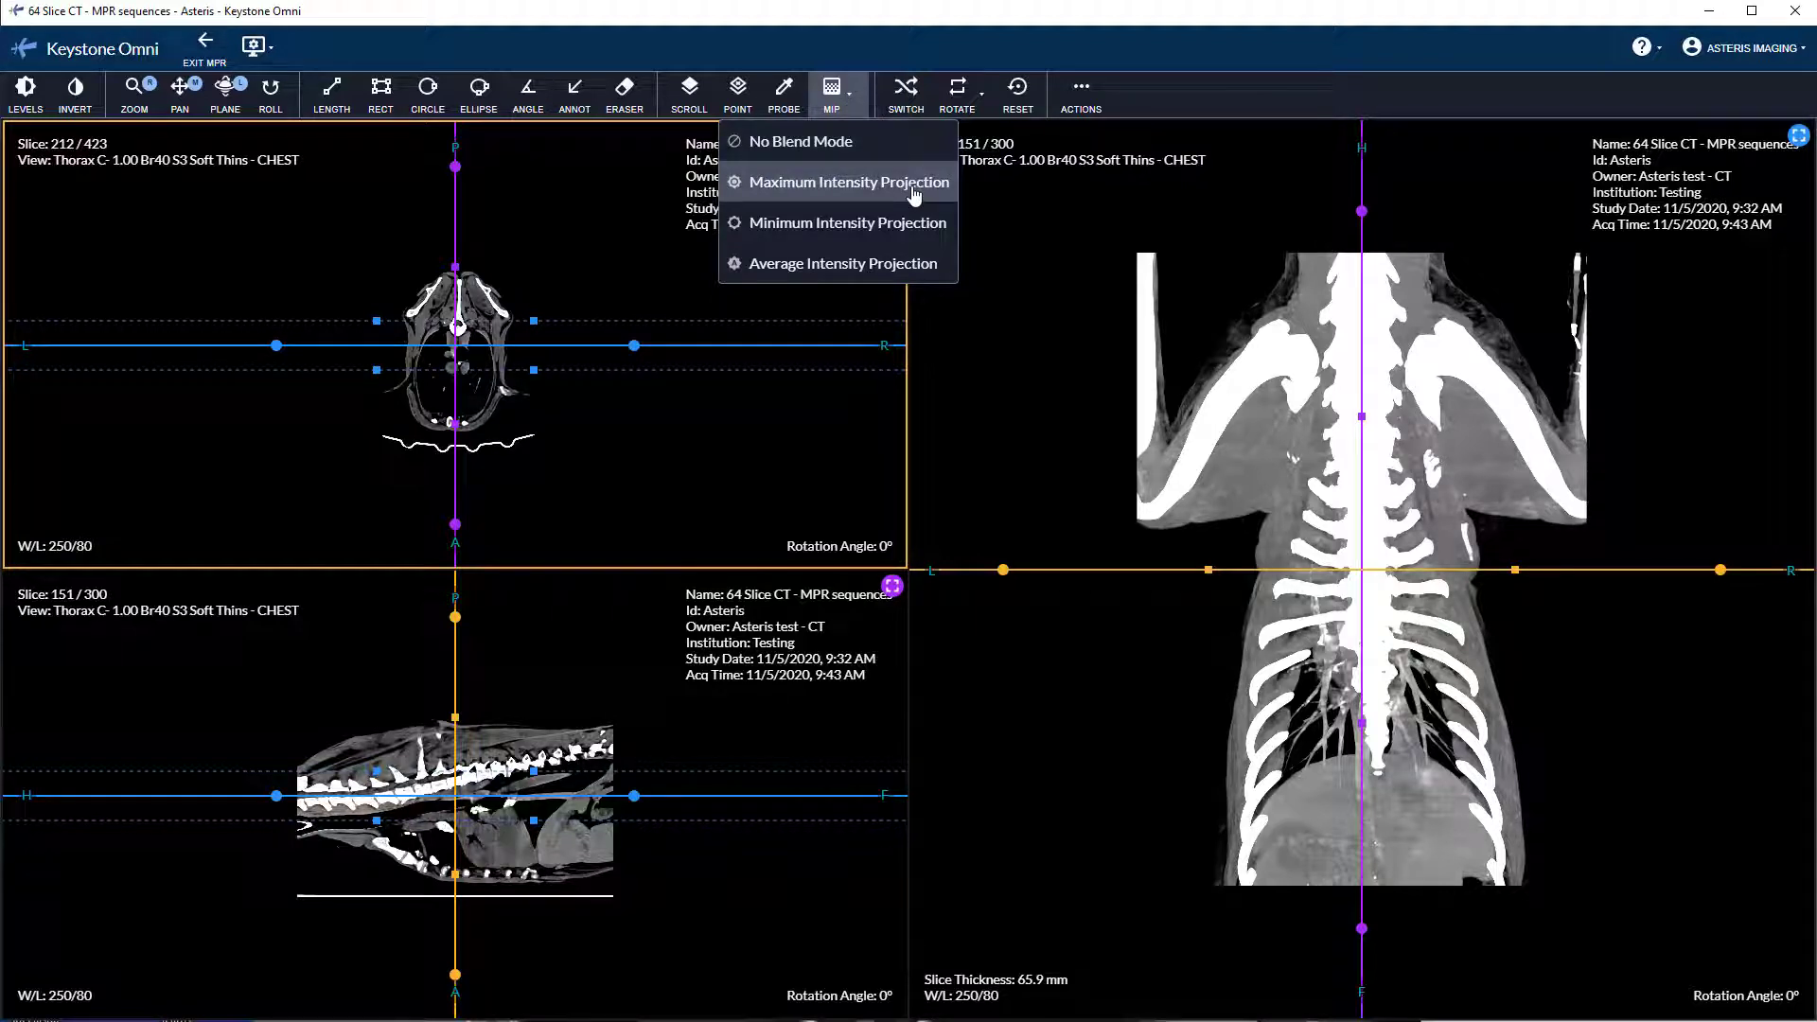
click(901, 146)
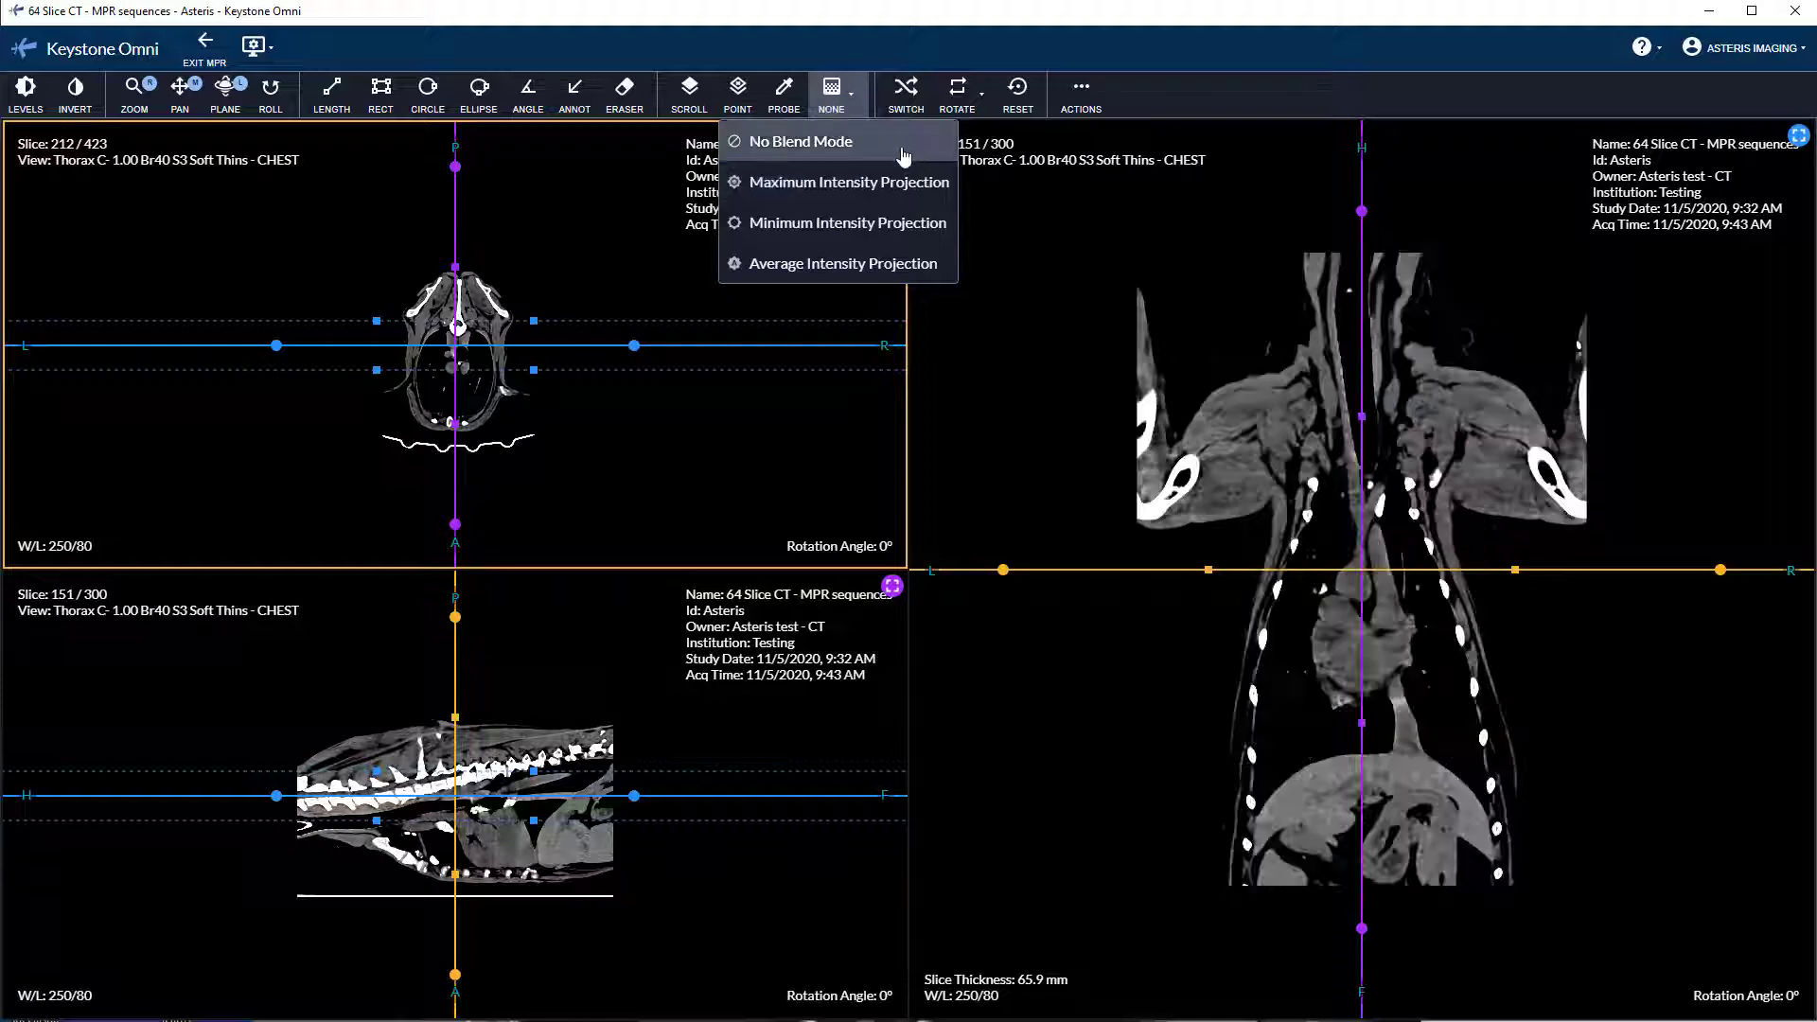
click(849, 94)
click(880, 182)
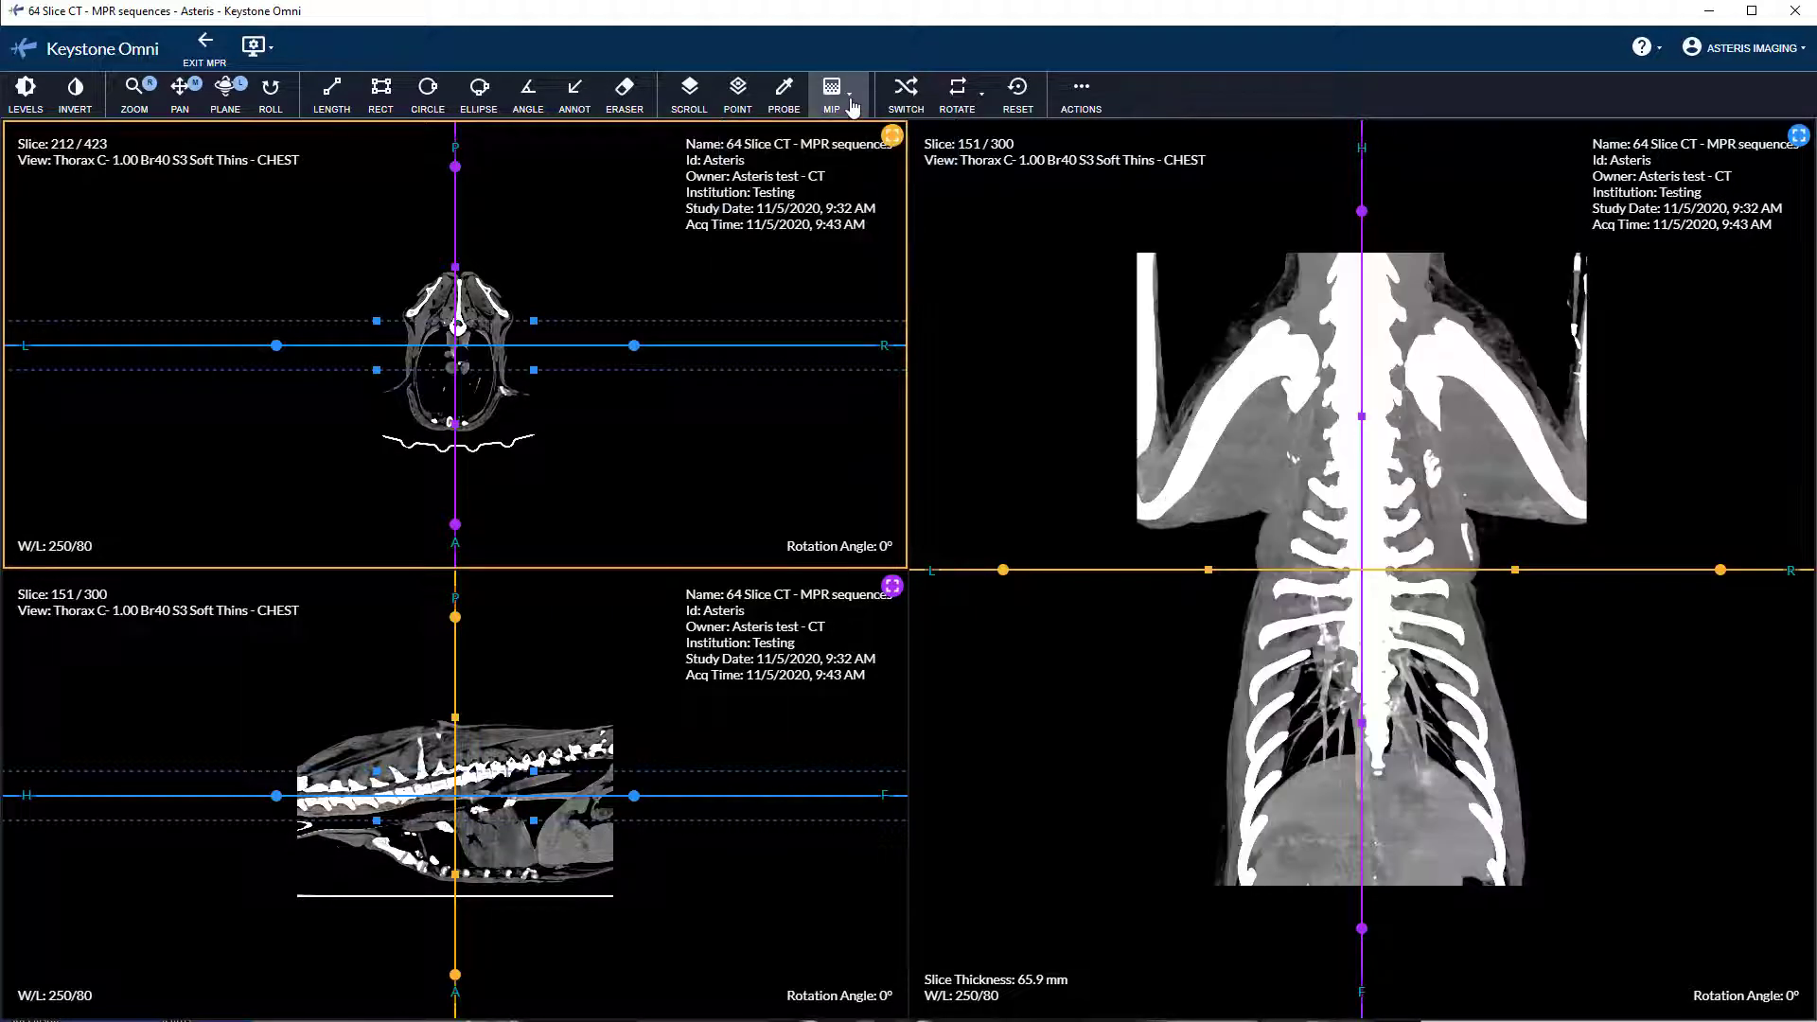
Preview the coronal slab in Minimum and Average Intensity Projection, and return it to Maximum Intensity Projection
click(850, 95)
click(857, 222)
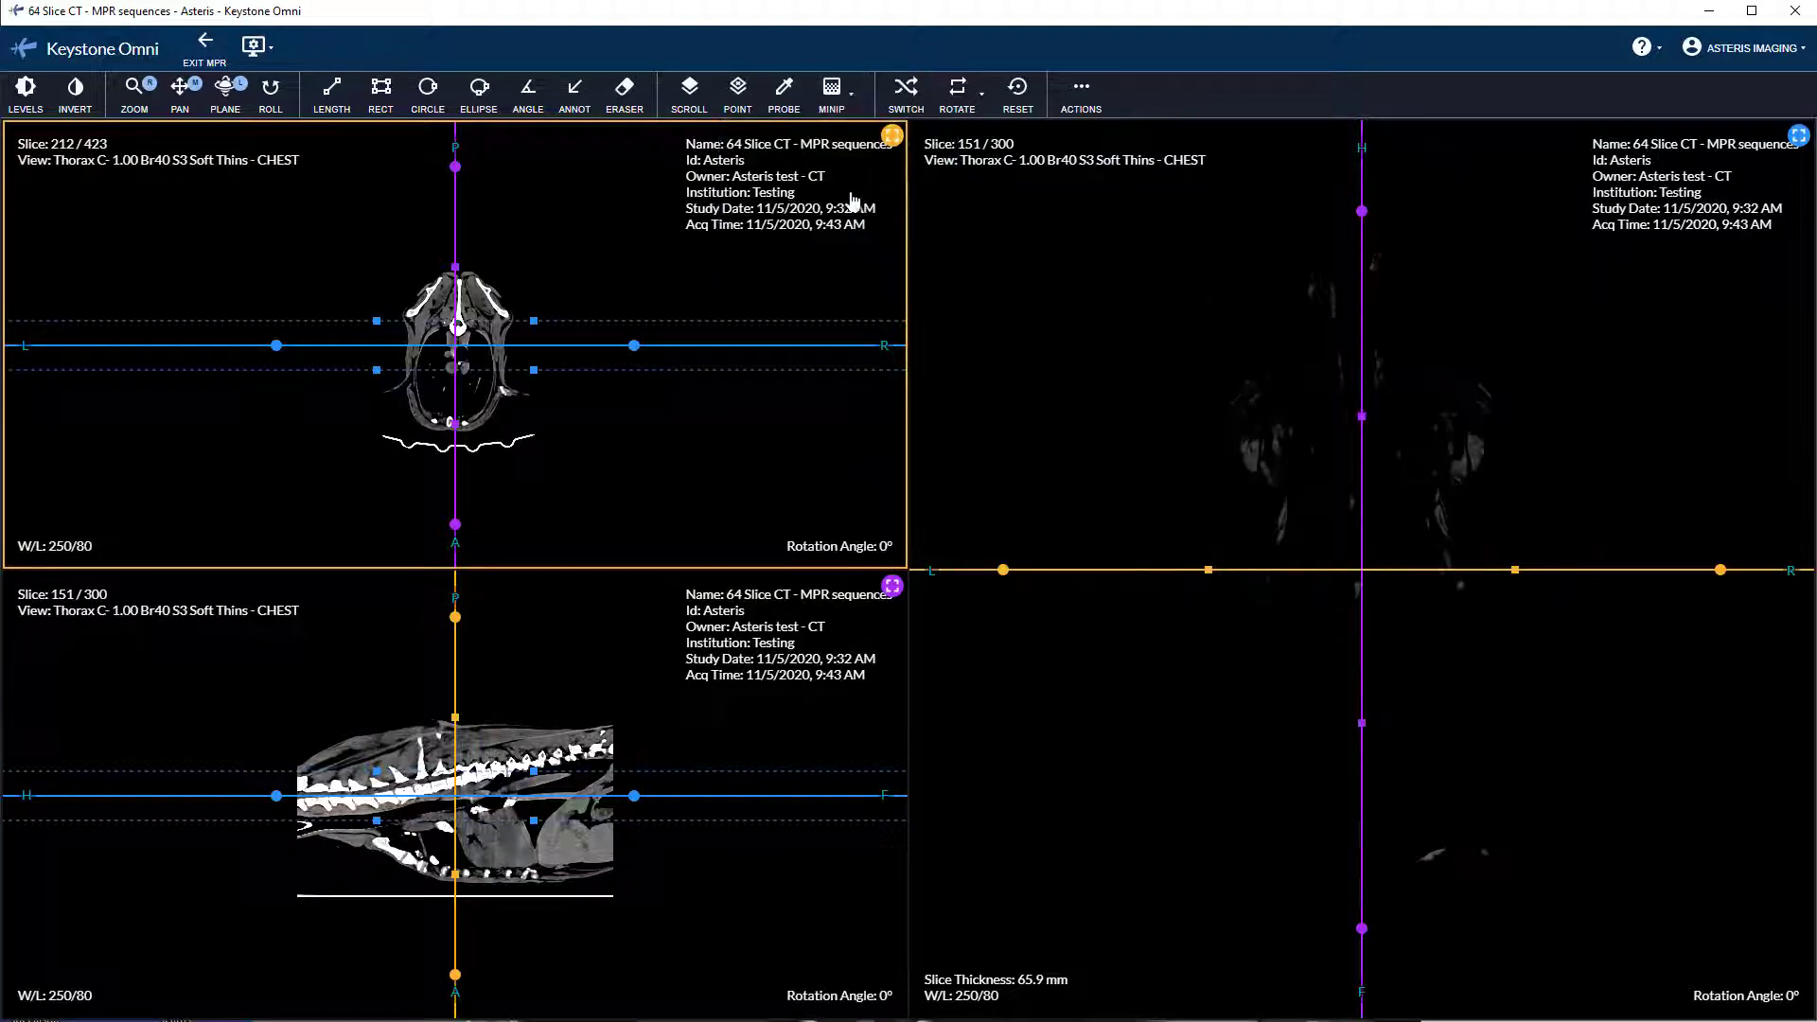
click(838, 93)
click(848, 262)
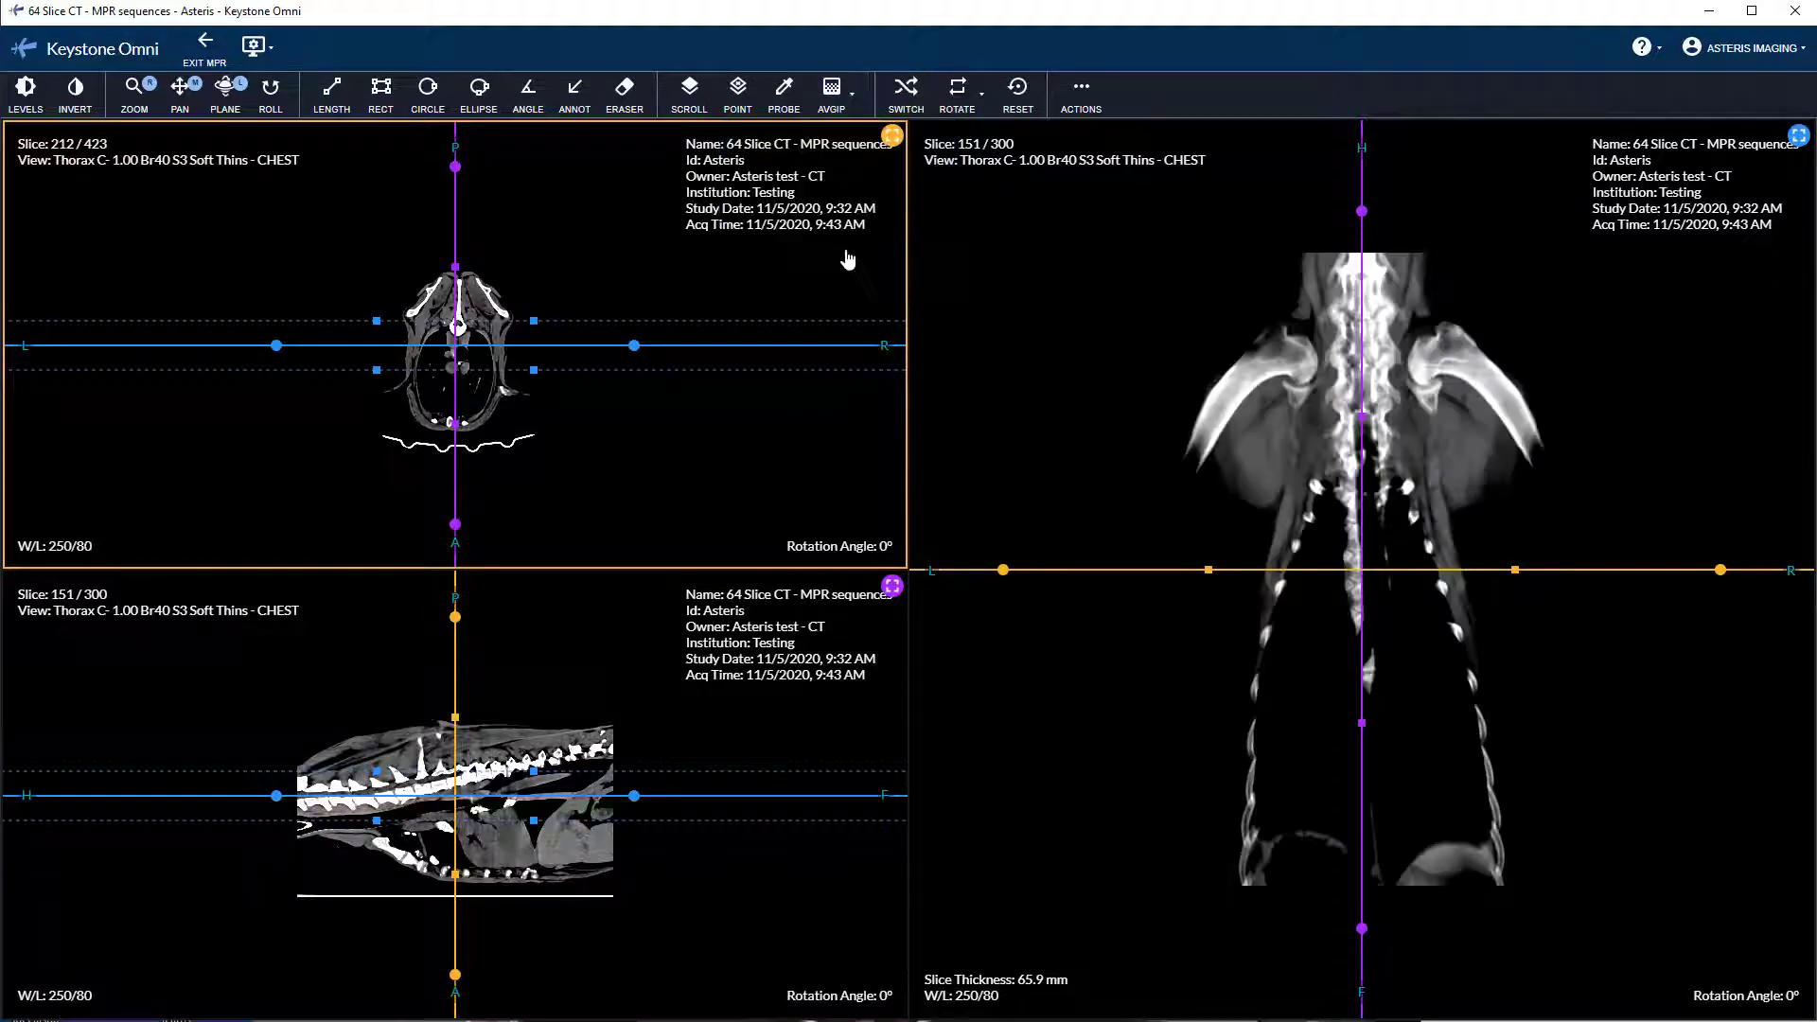
click(847, 106)
click(851, 181)
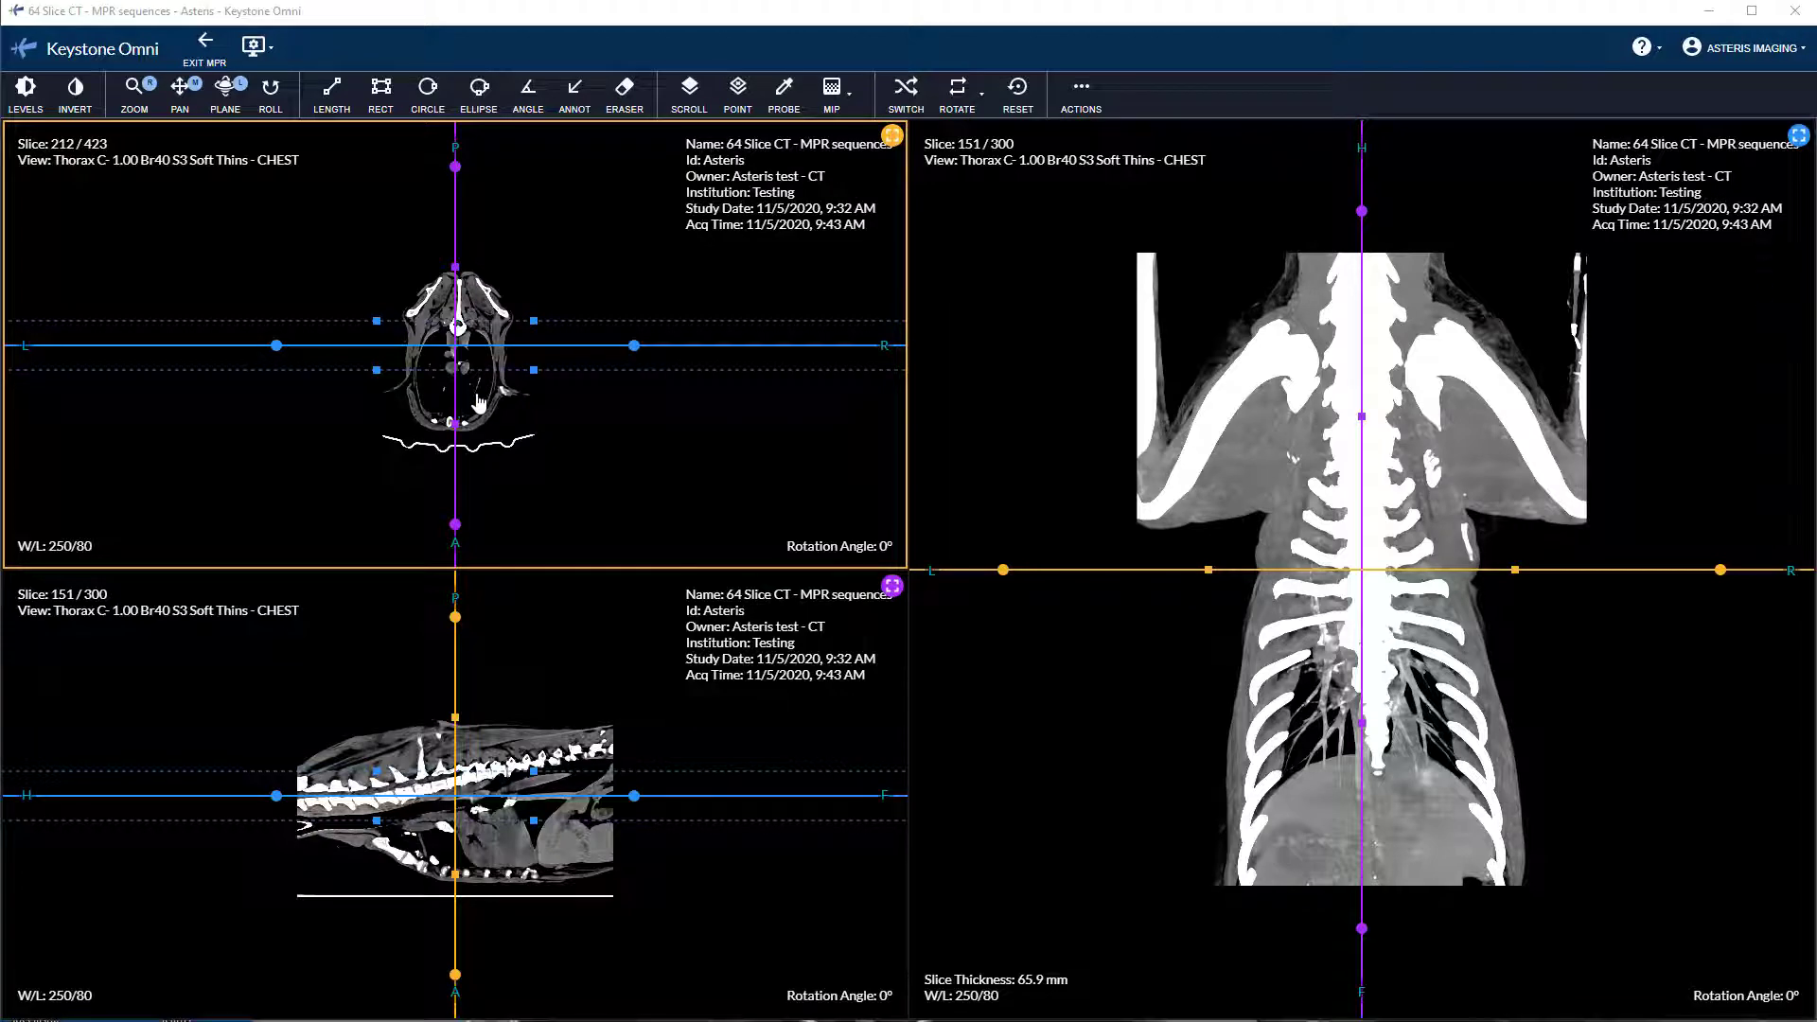
Swap the axial view's viewport with the coronal view's, and again with the sagittal view's
click(905, 95)
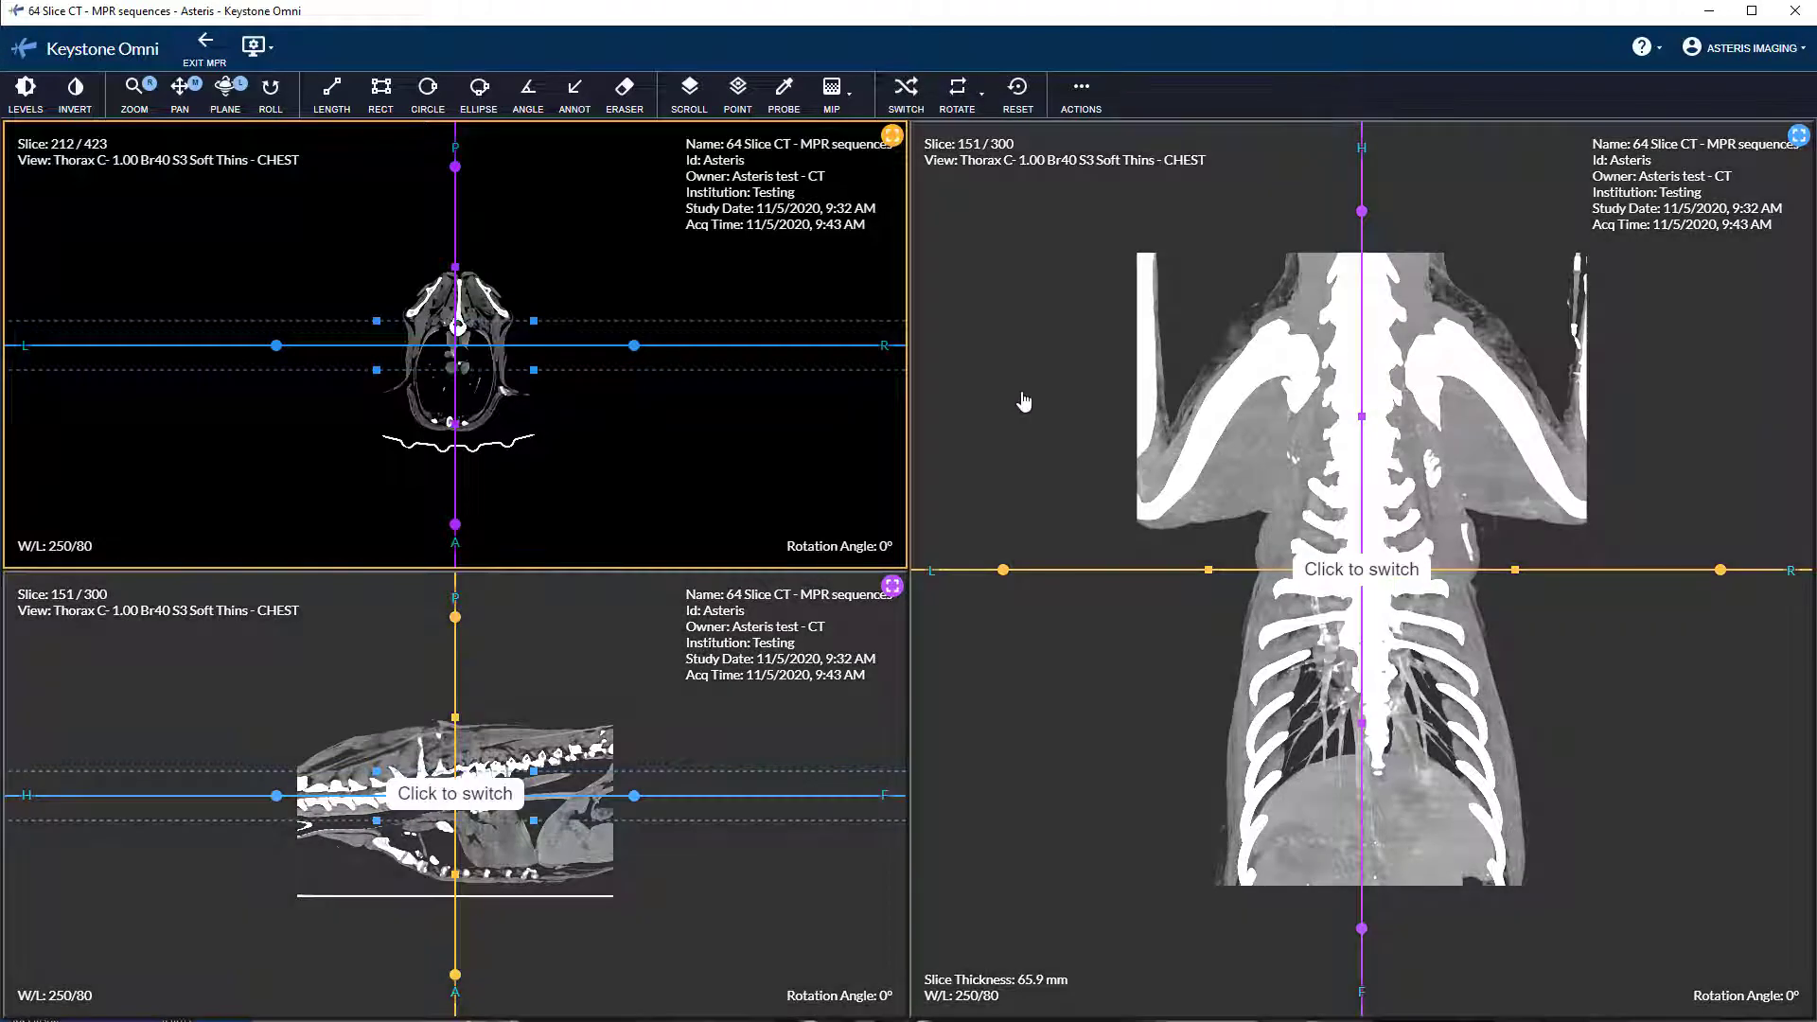
click(1024, 401)
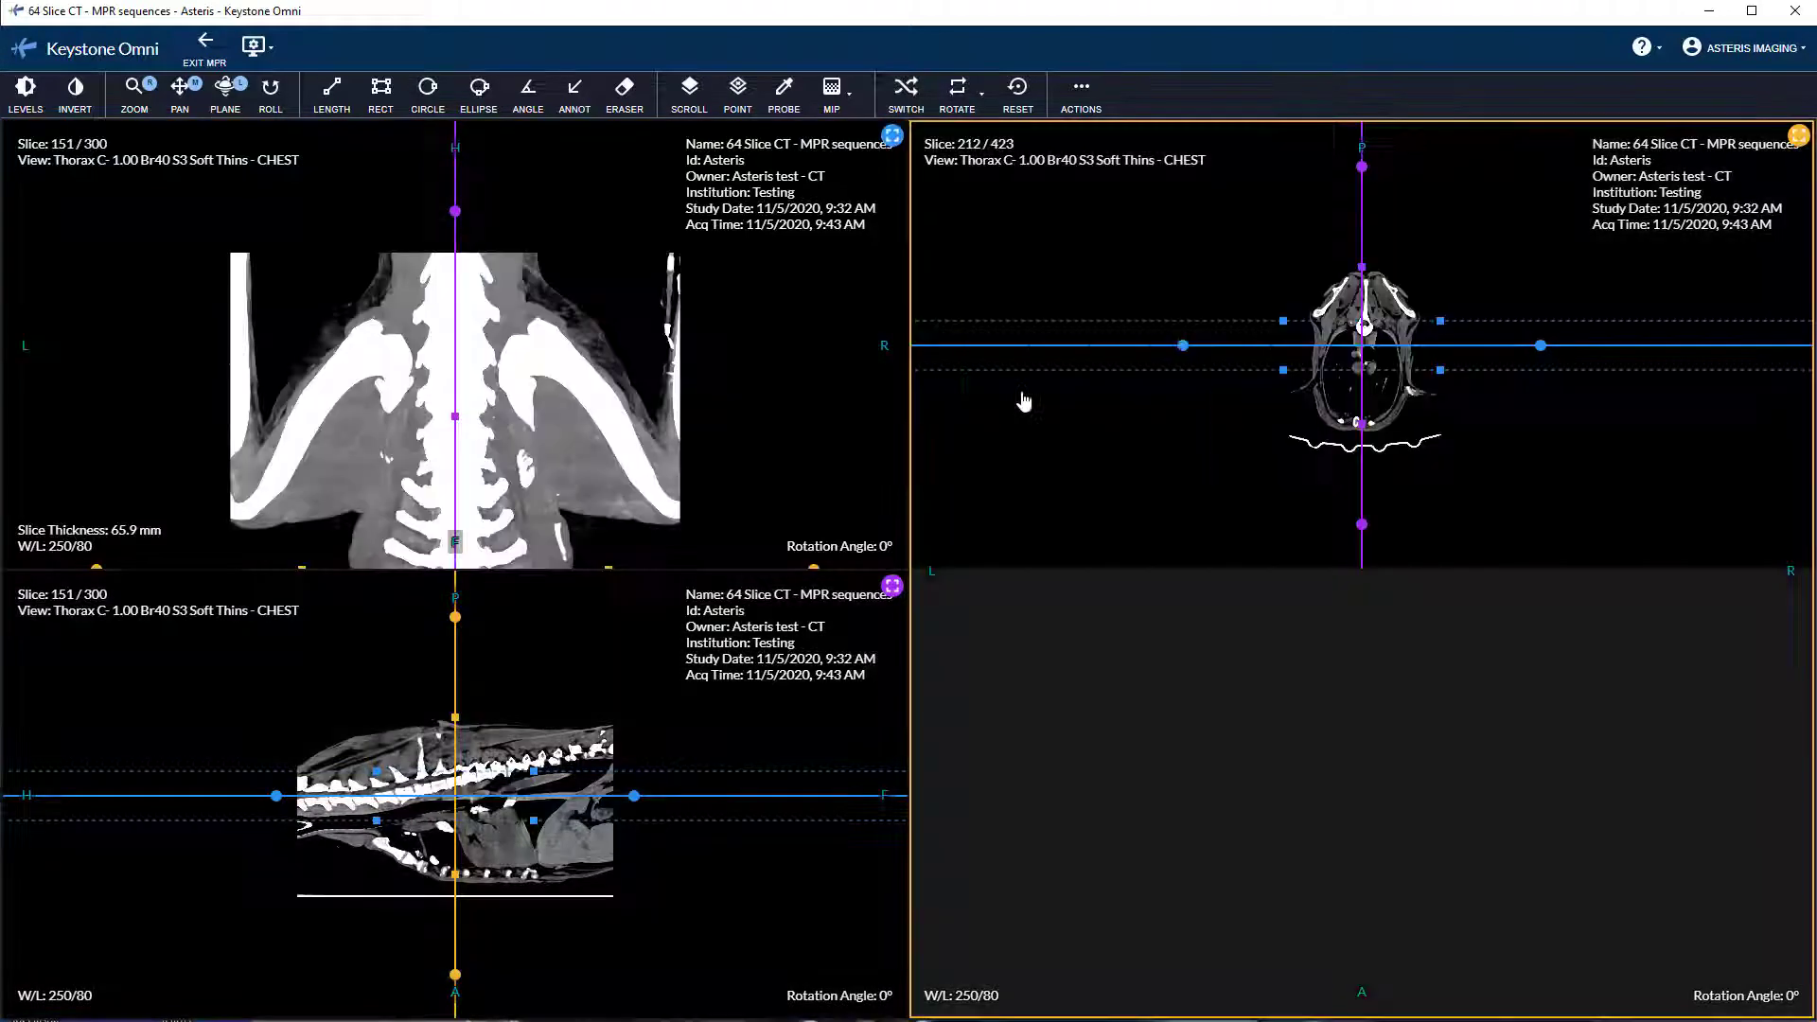
click(662, 749)
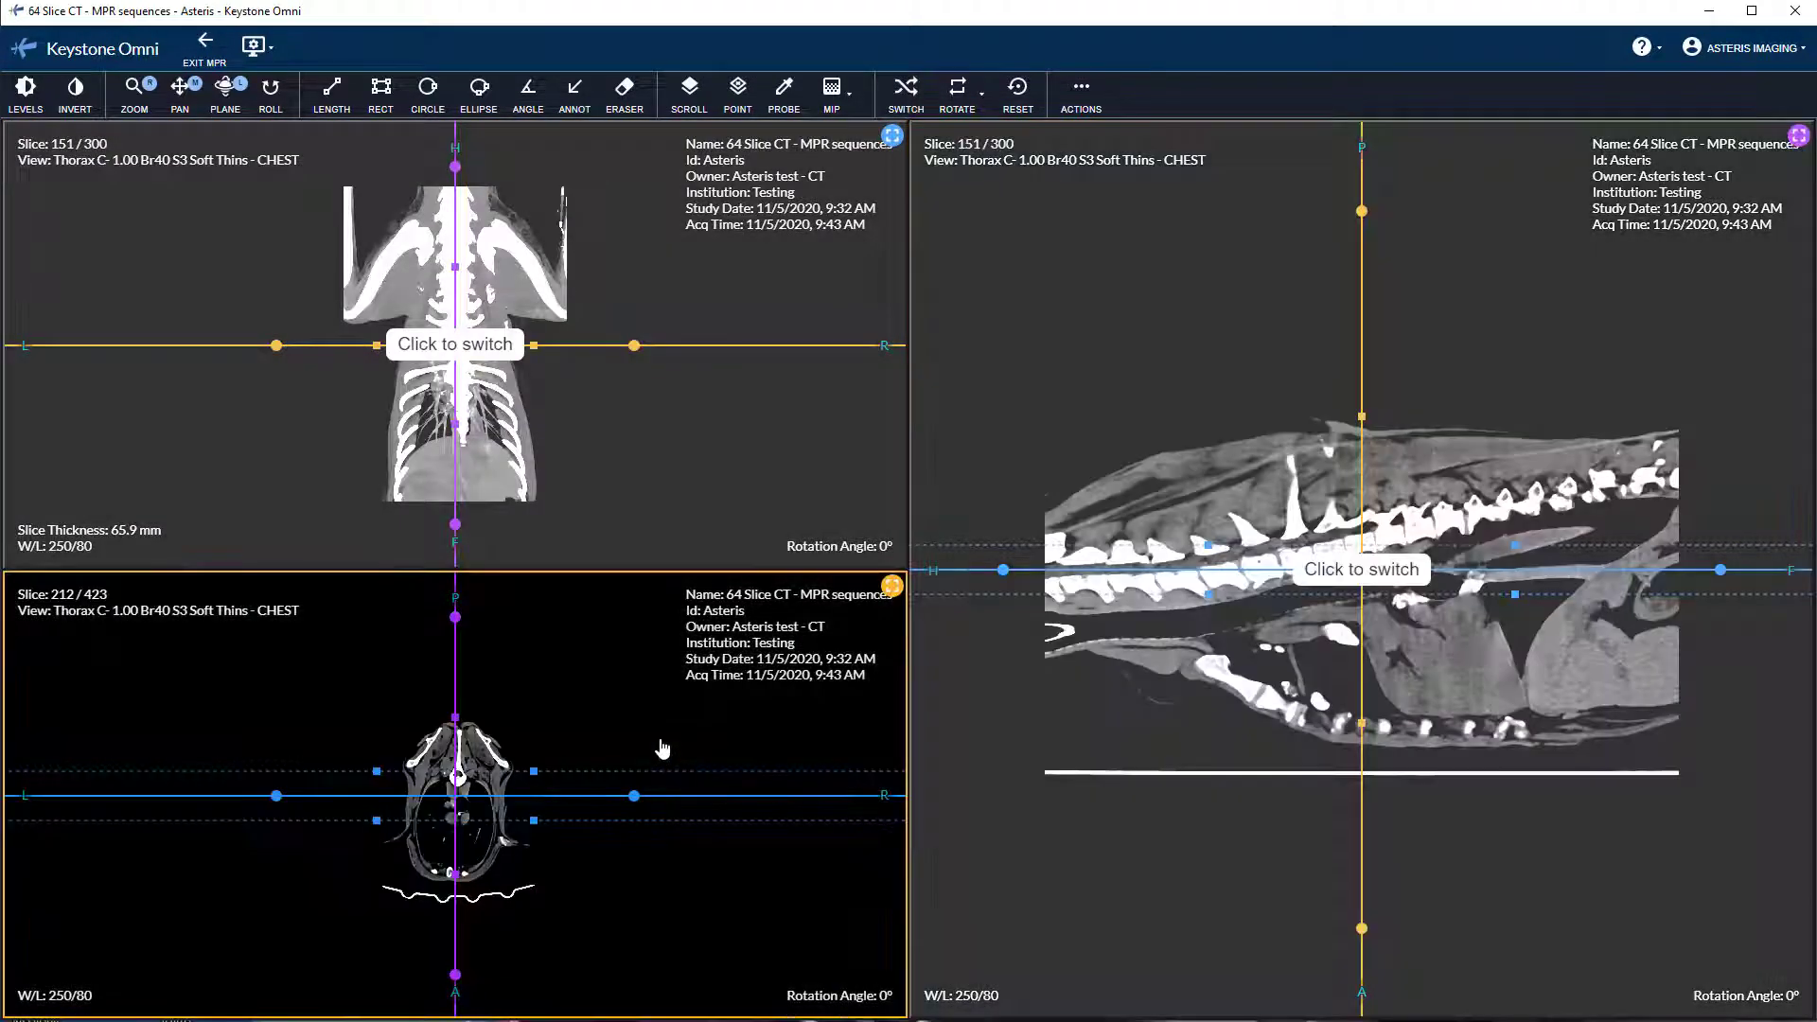
Swap the axial view's viewport with the coronal view's, and reset the MPR views to their default arrangement
click(674, 468)
click(1018, 90)
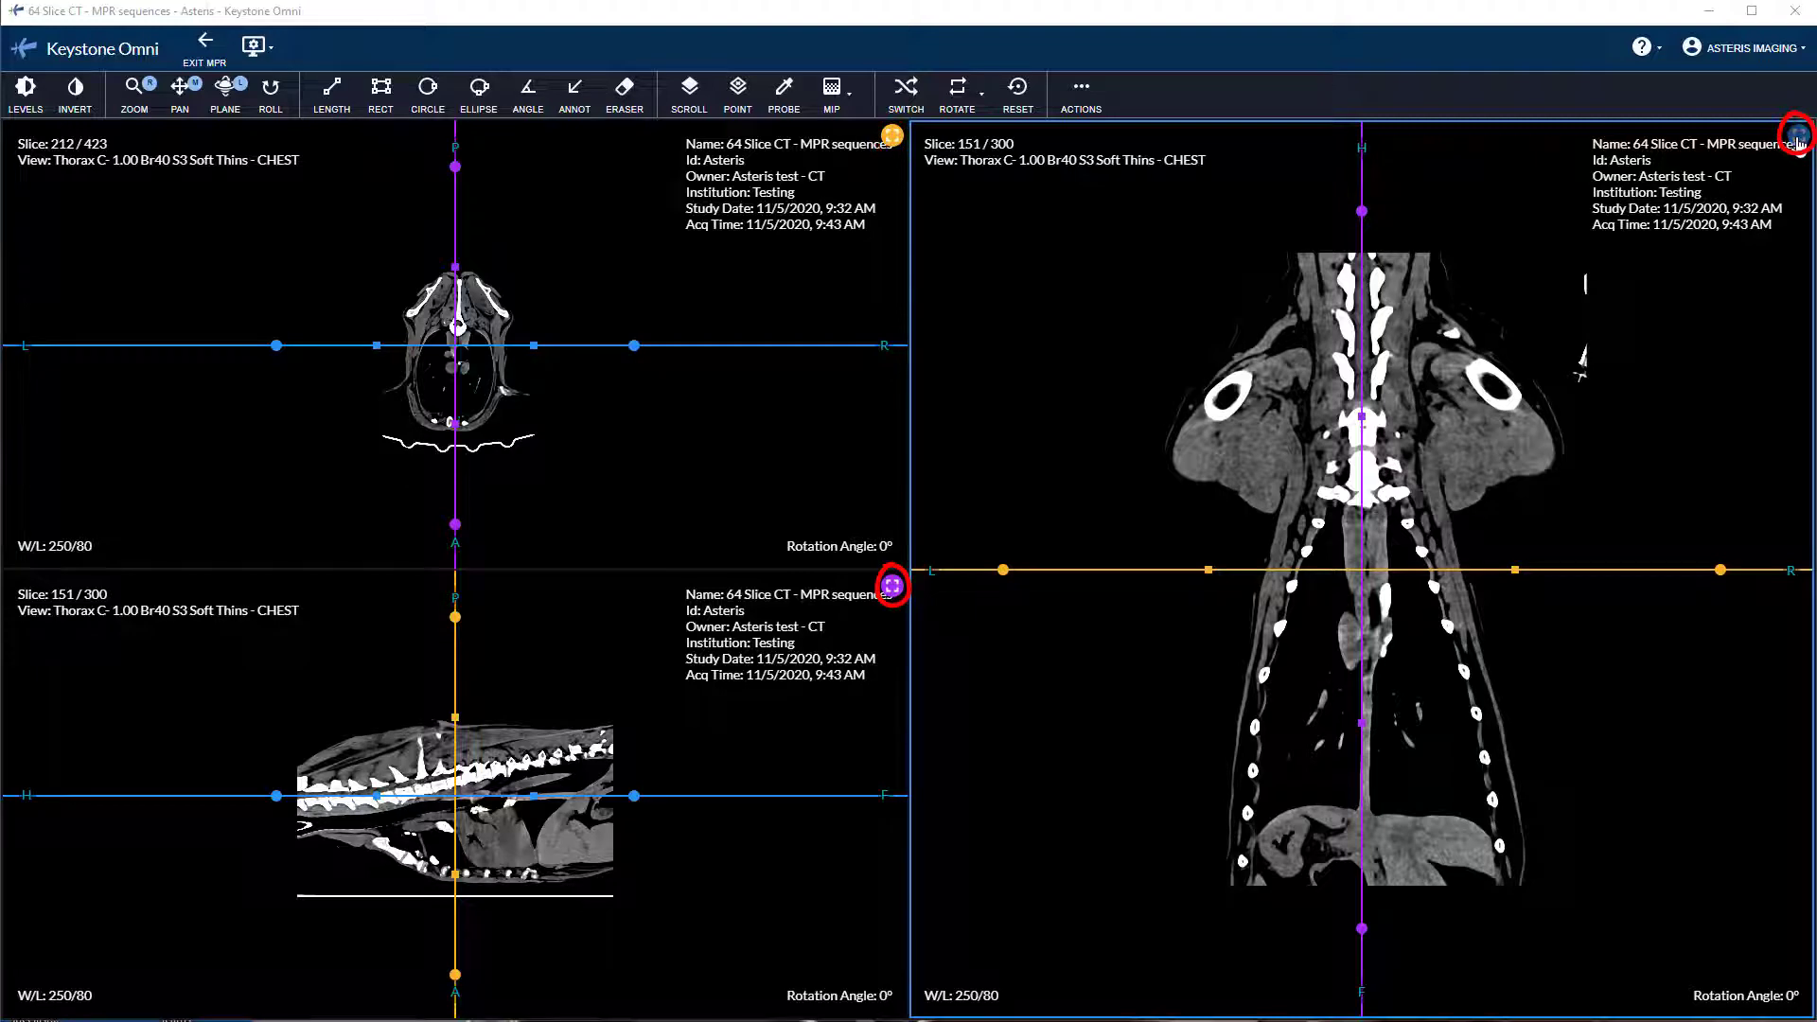
Enlarge the coronal view to full screen and restore the layout, and do the same with the axial view
click(1797, 139)
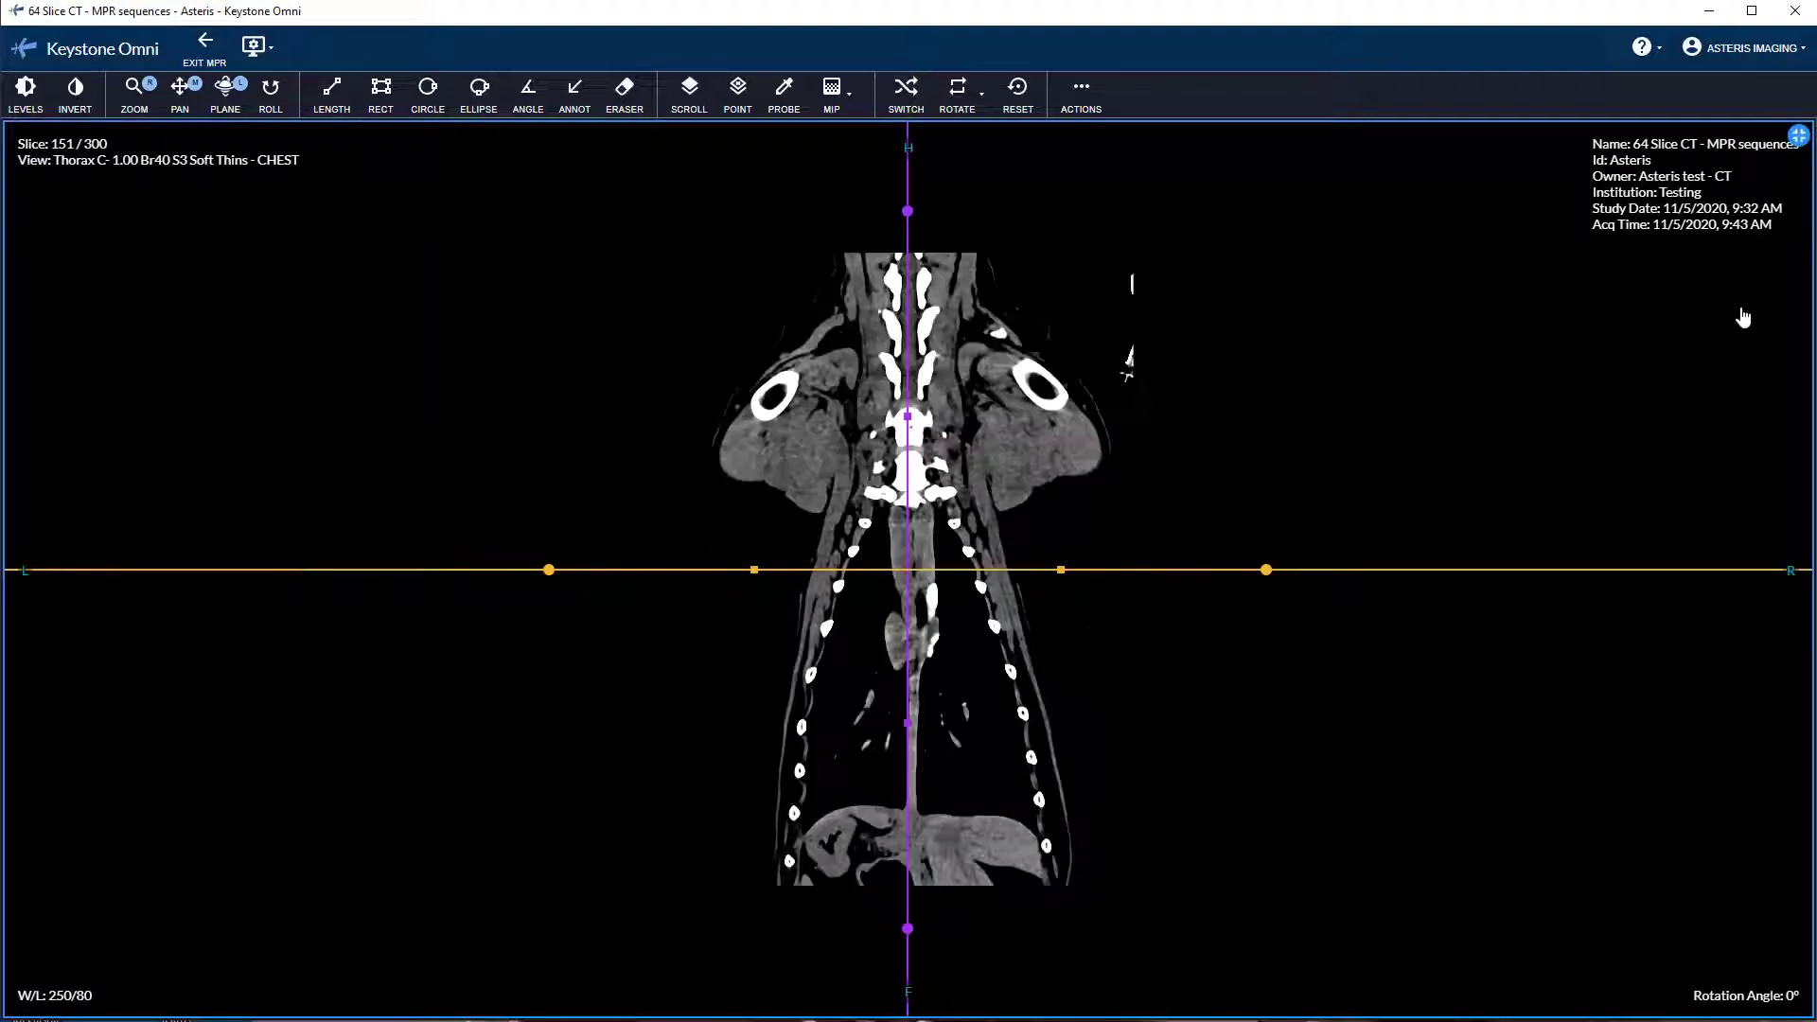
click(1796, 140)
click(889, 138)
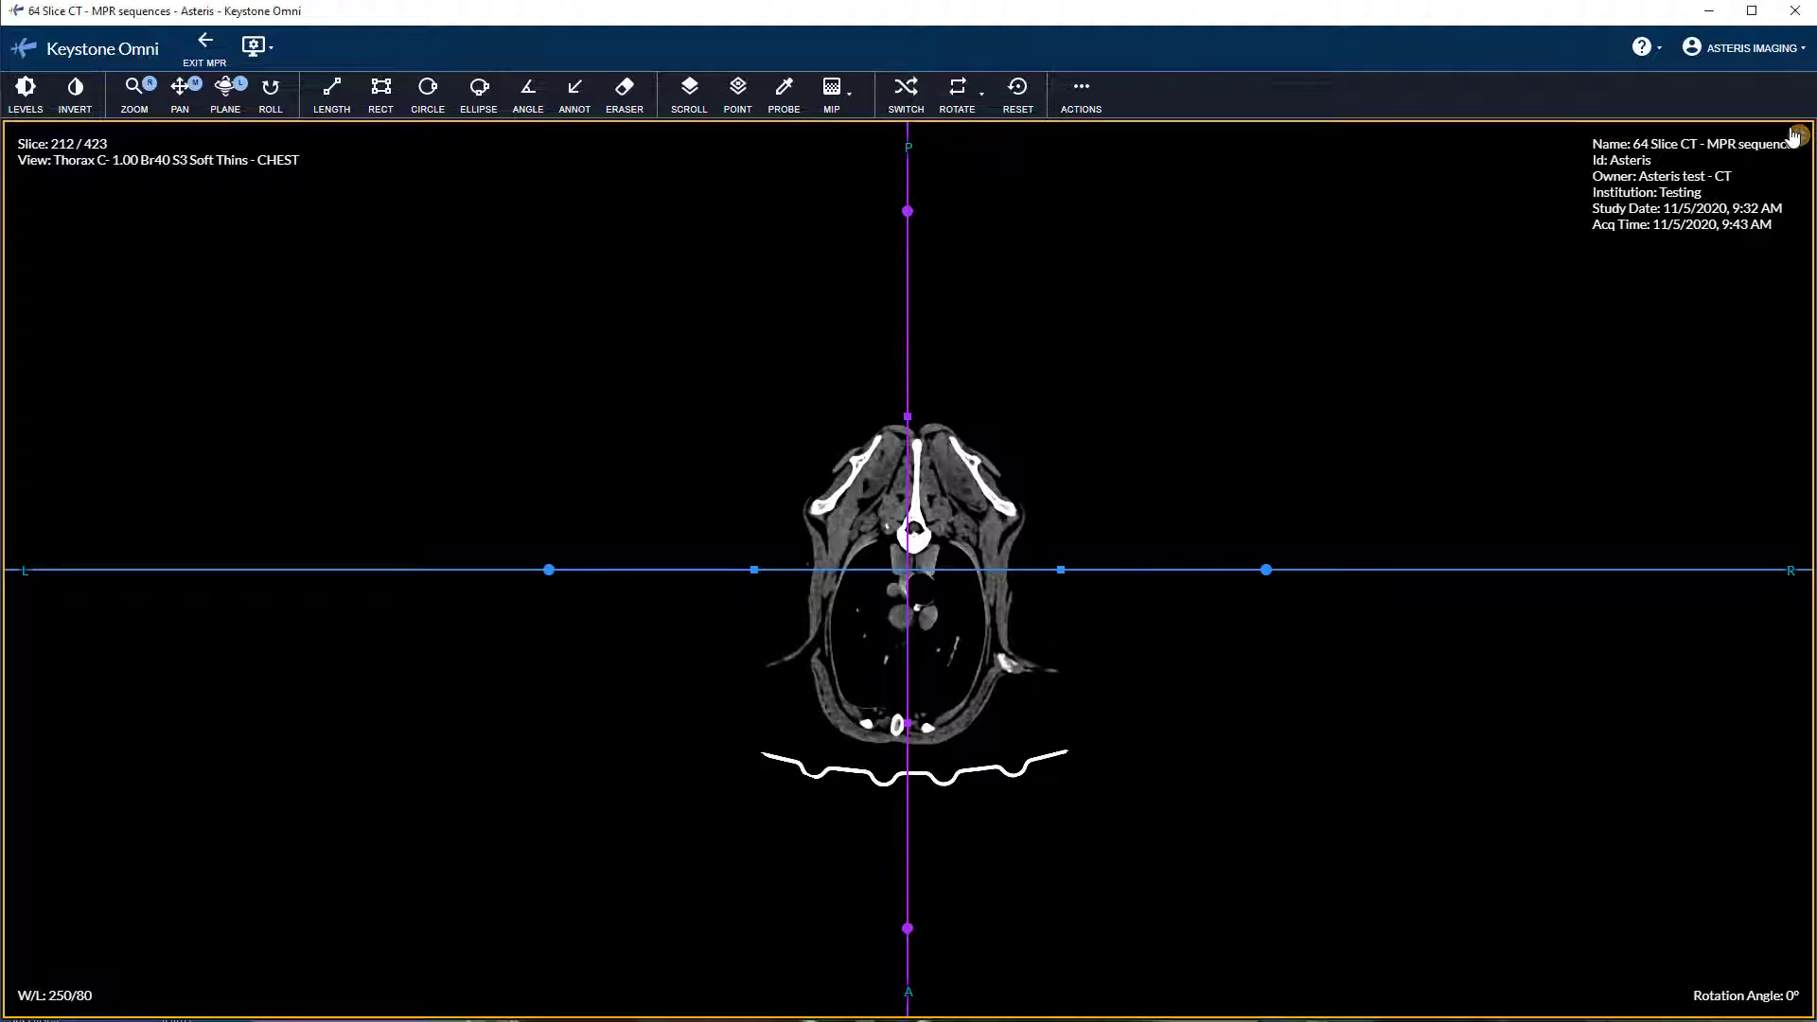
click(1797, 136)
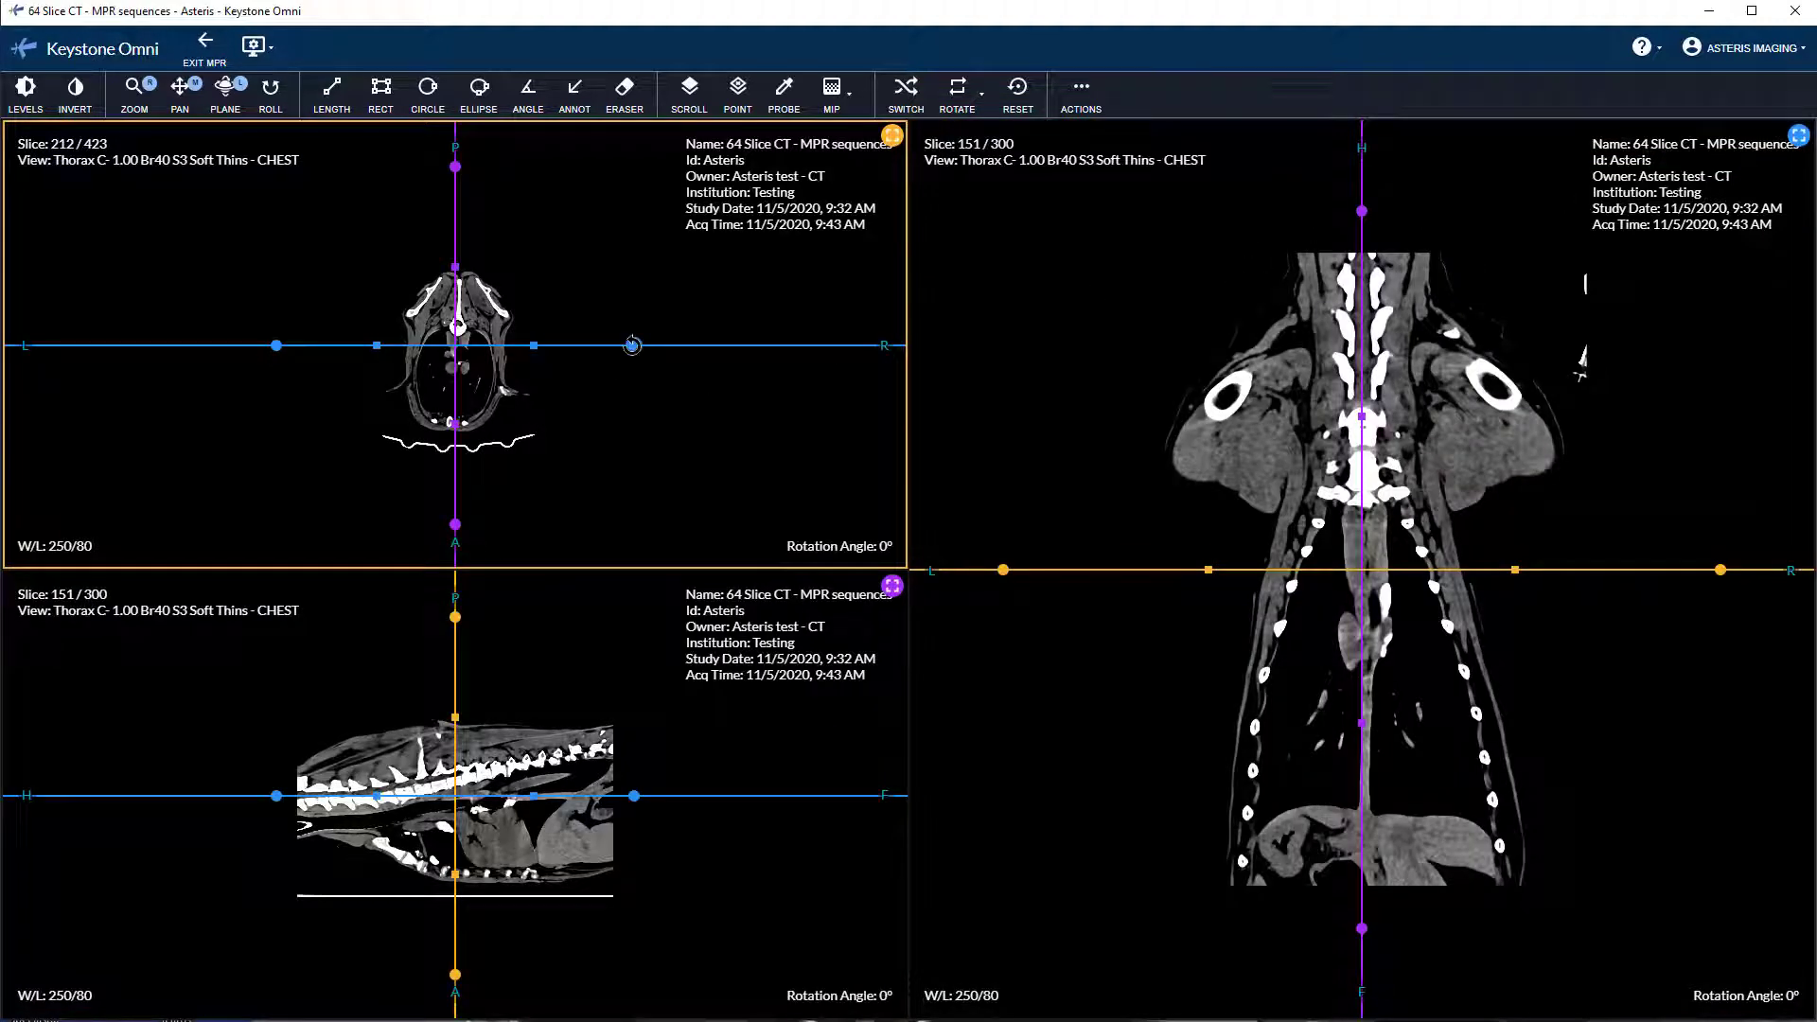
Try rotating the linked coronal and sagittal planes in the axial view, including a 90° turn, and reset their rotation
drag(632, 345, 453, 524)
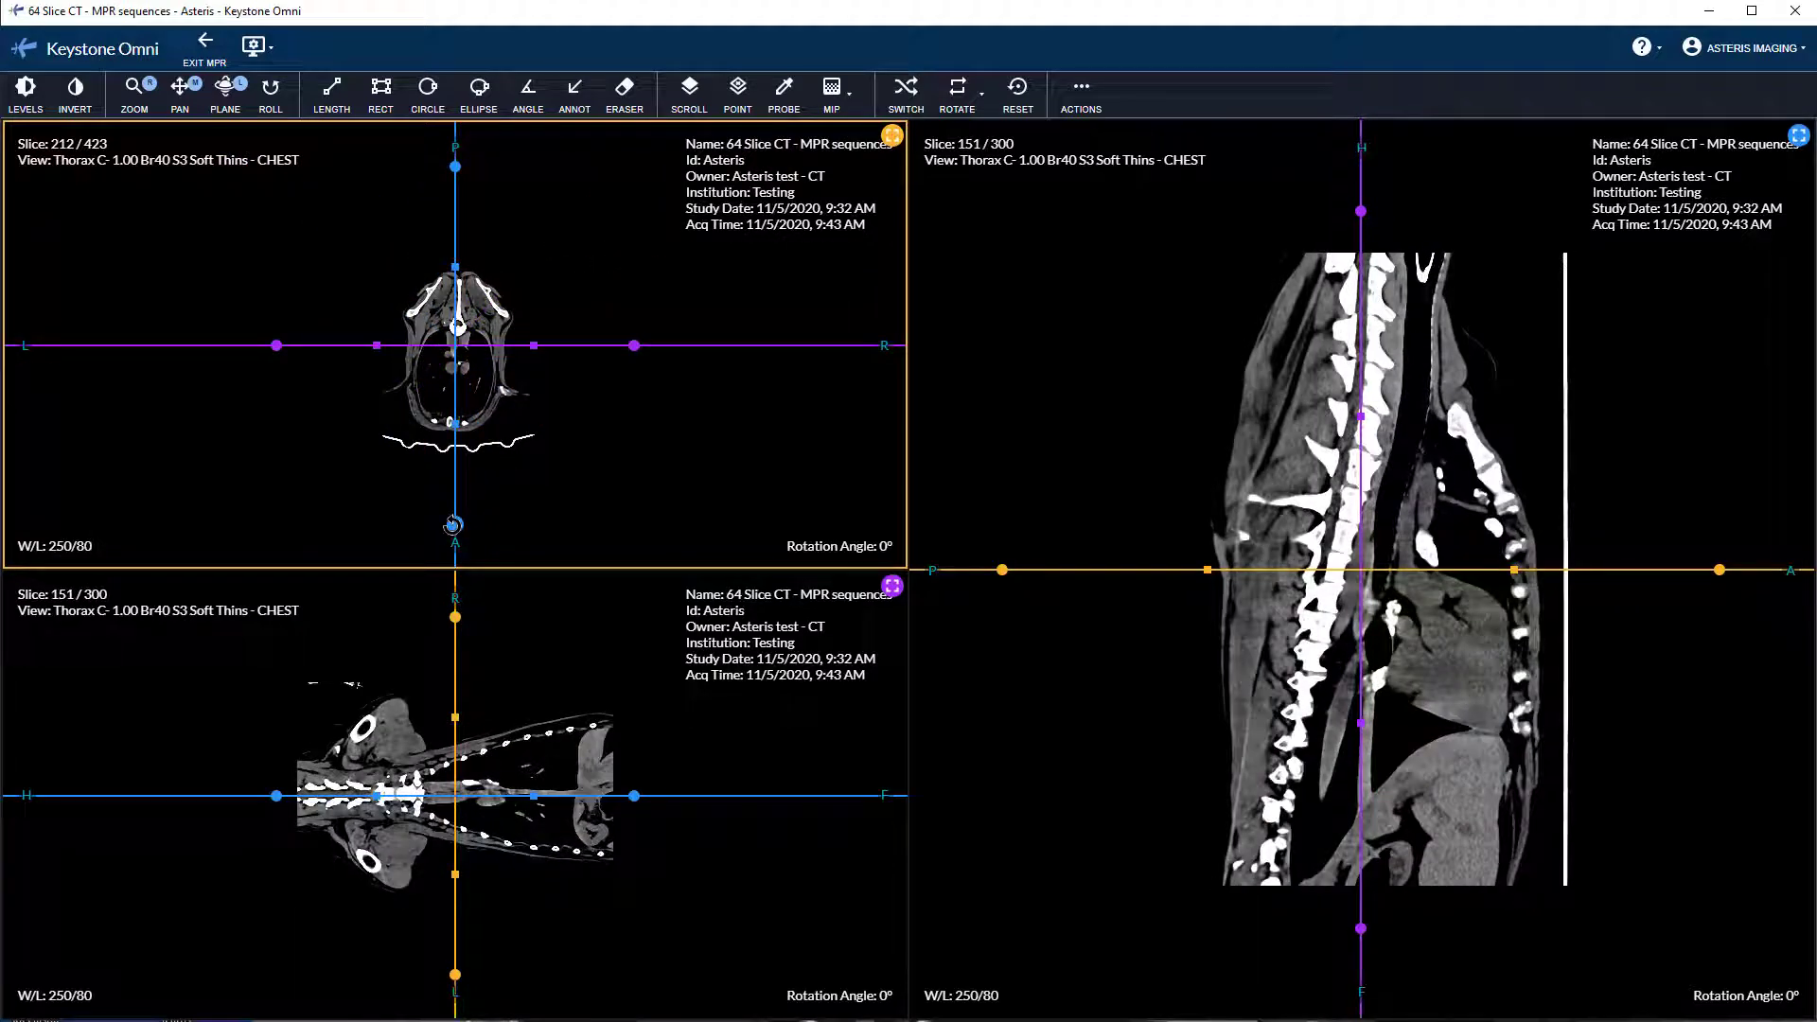
drag(455, 166, 303, 249)
double_click(304, 248)
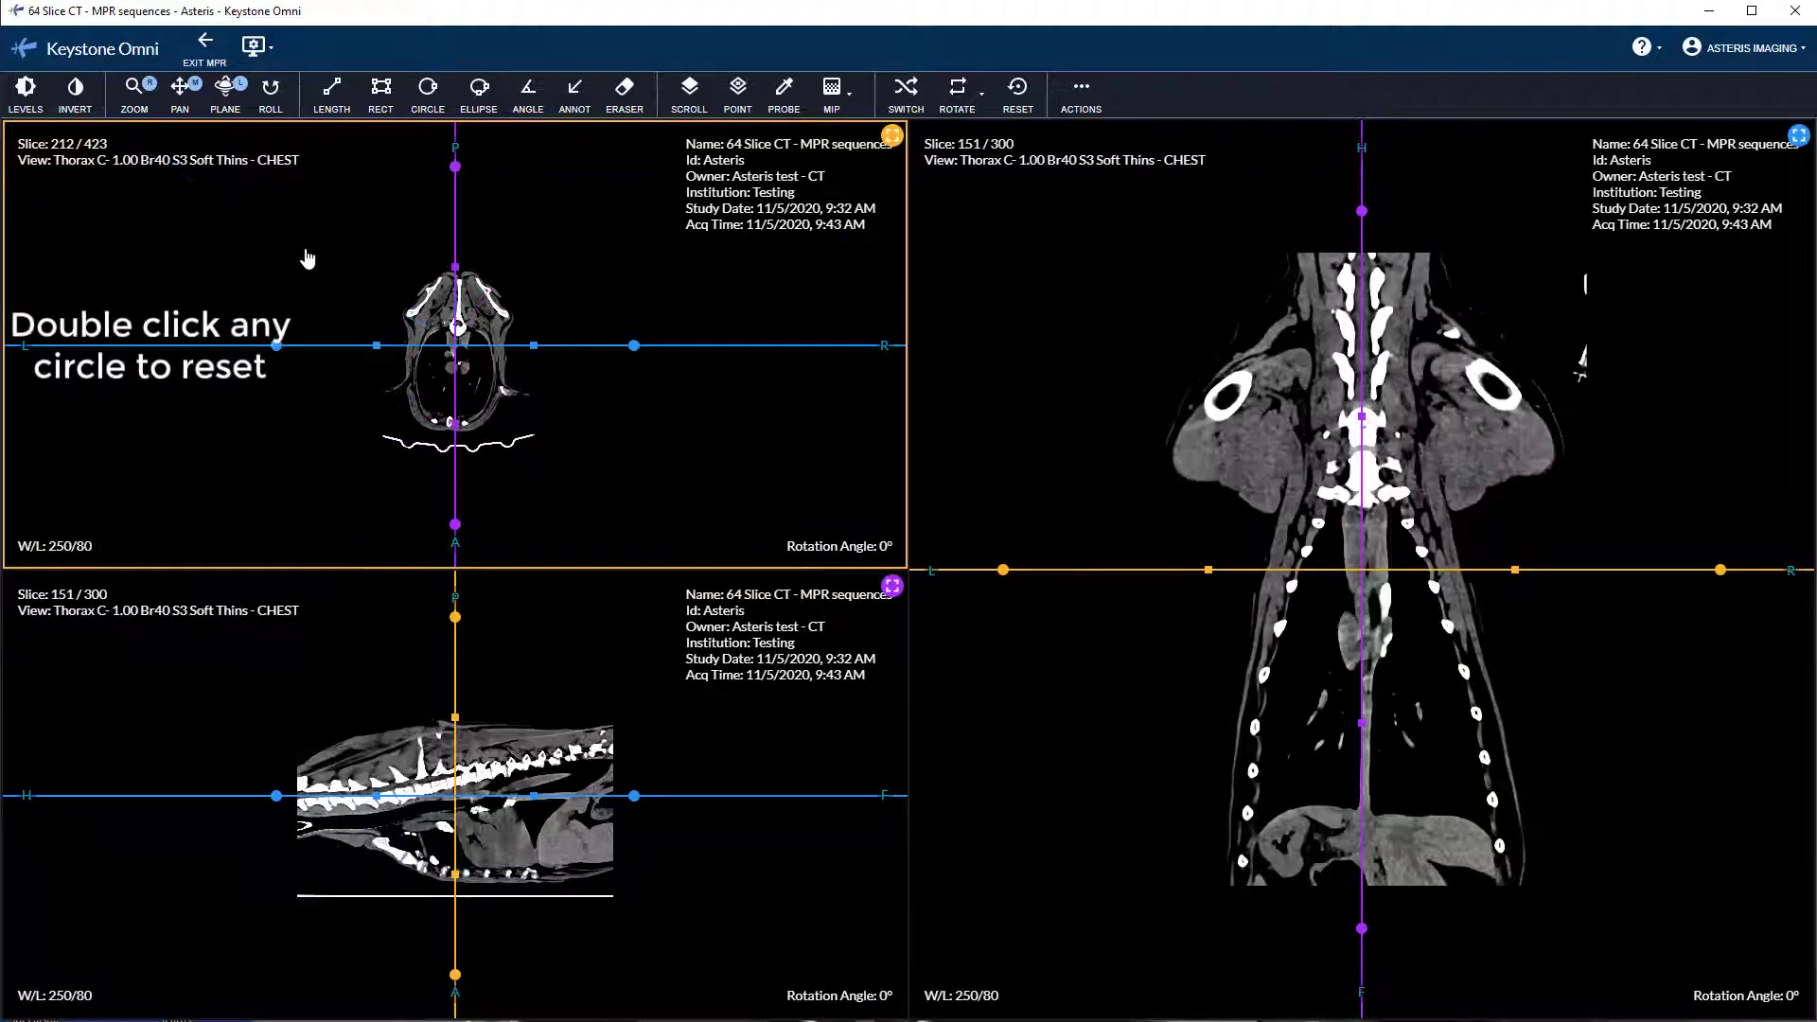
drag(630, 355, 617, 273)
double_click(616, 273)
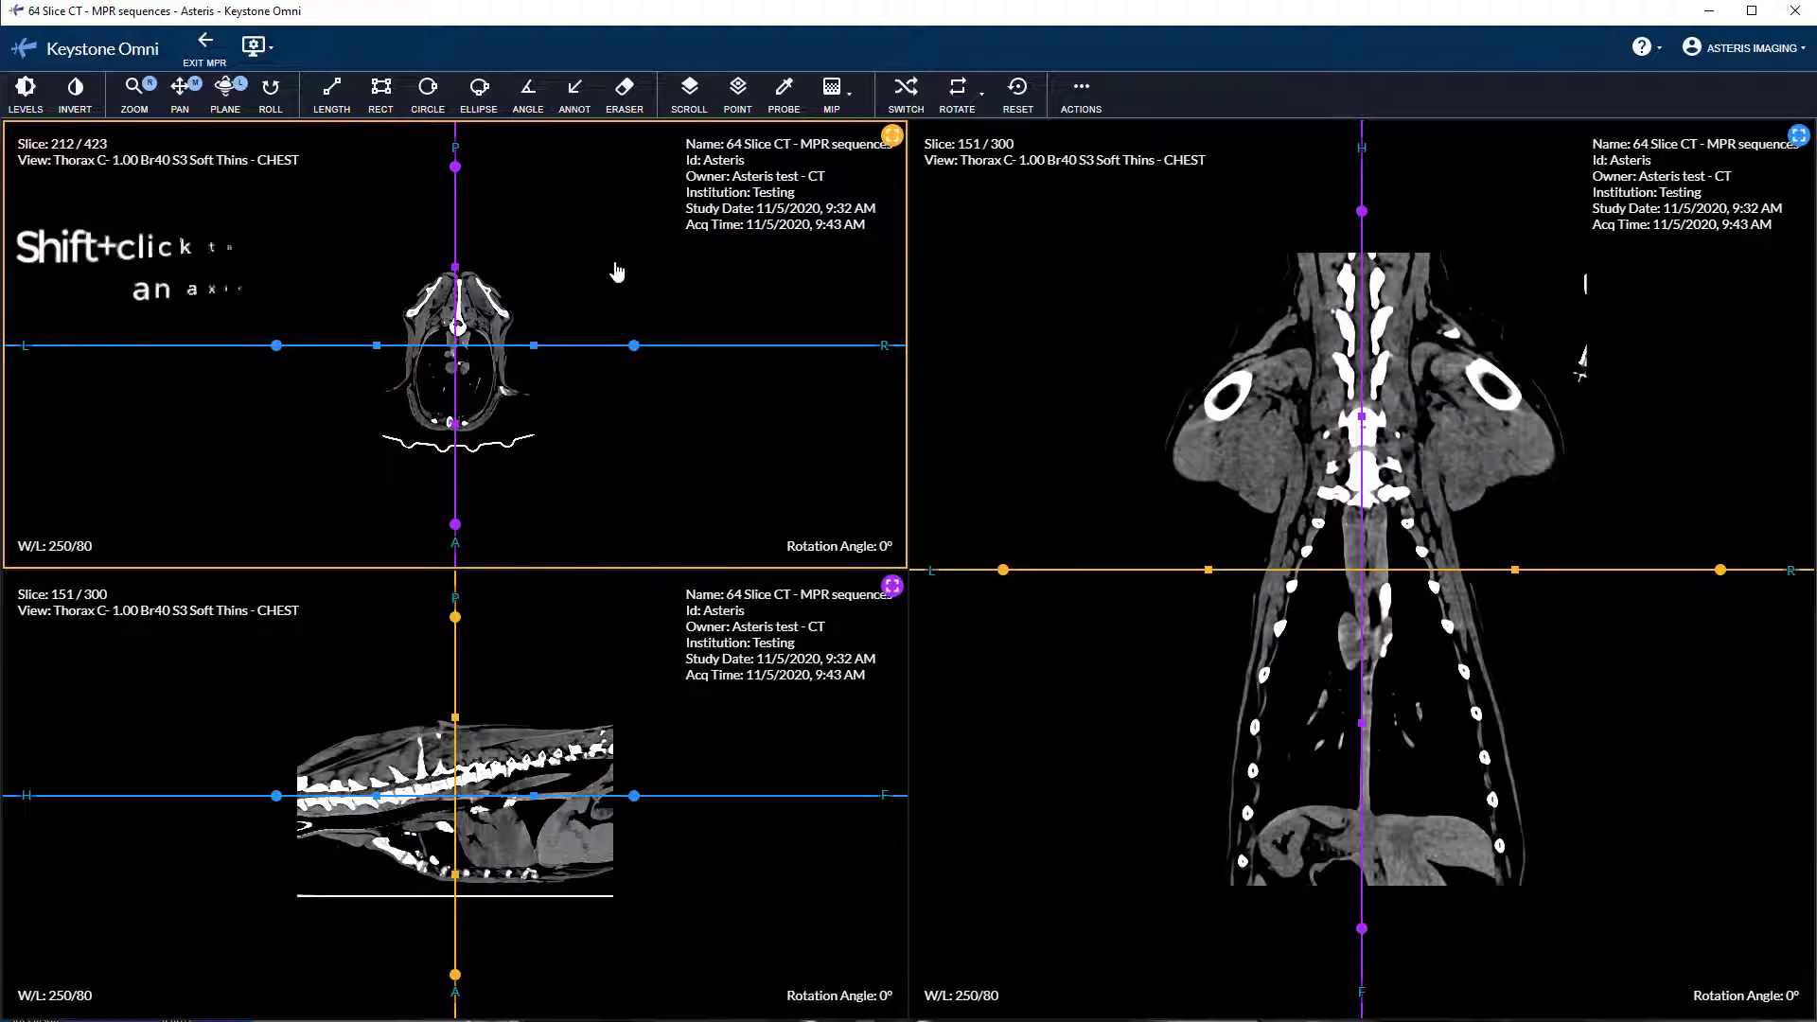
Try rotating the sagittal and coronal planes independently of each other in the axial view, and reset the views
drag(457, 168, 594, 265)
drag(640, 345, 572, 508)
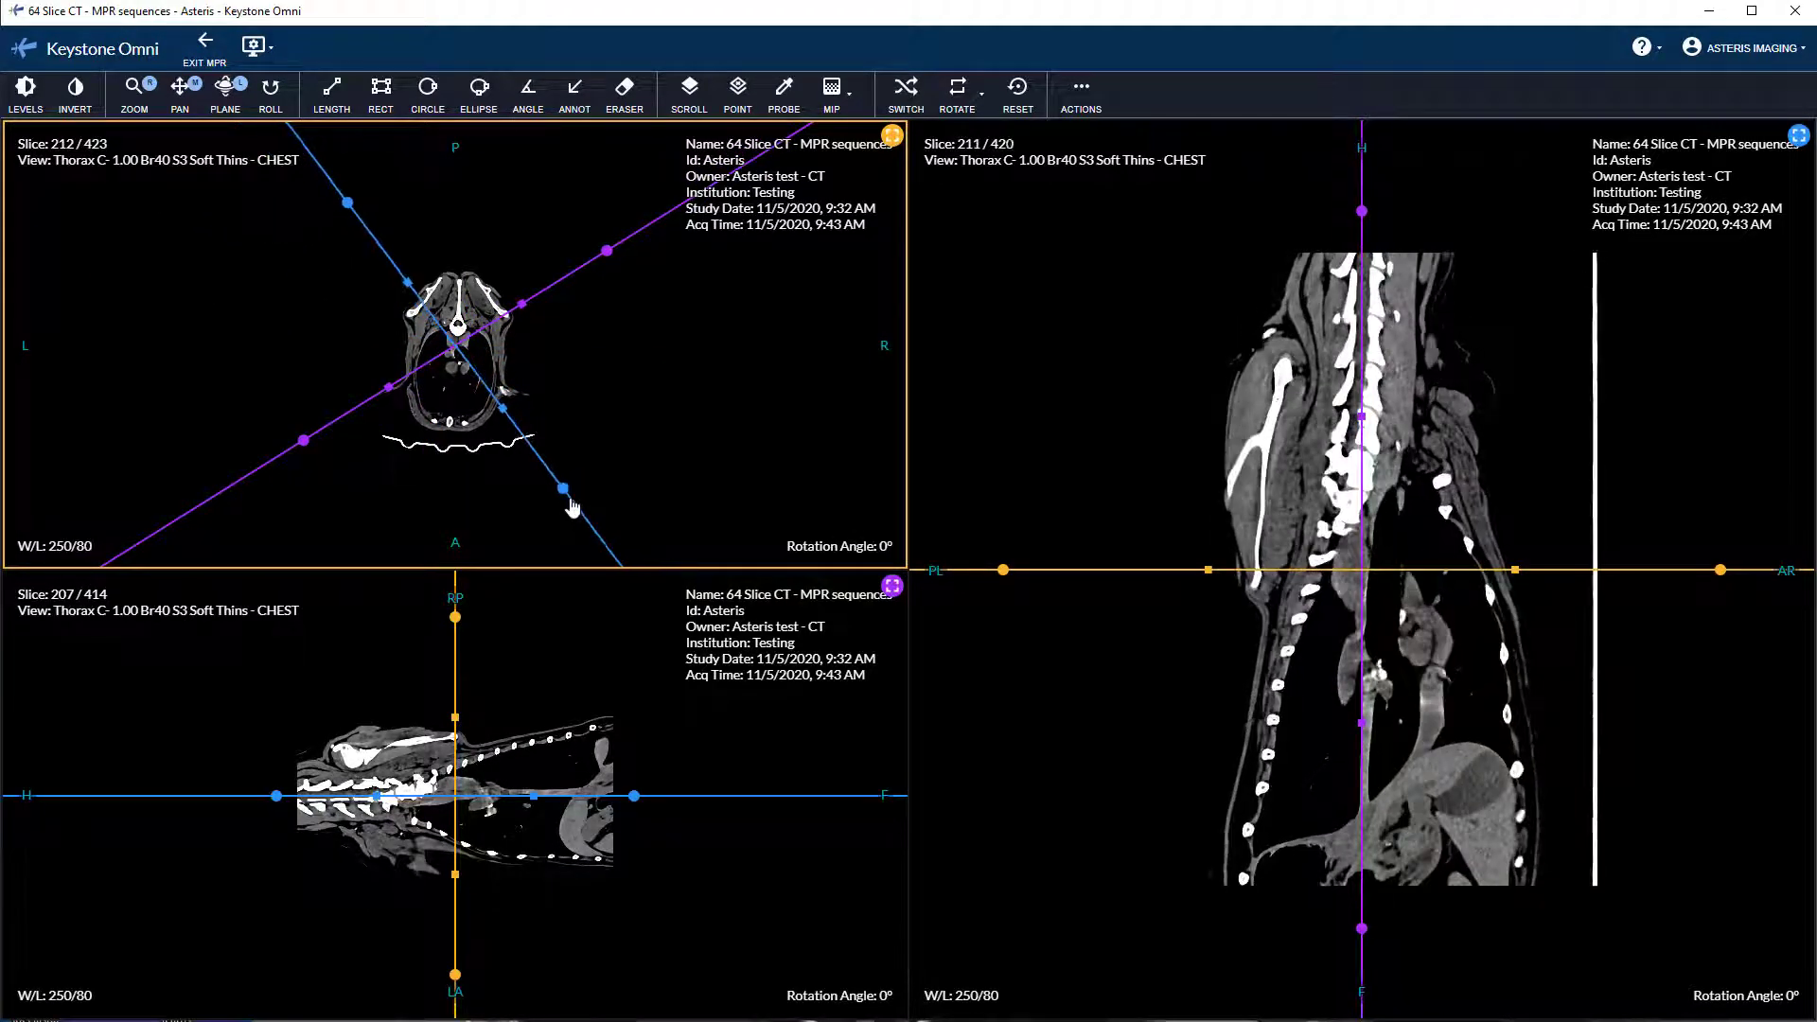
key(space)
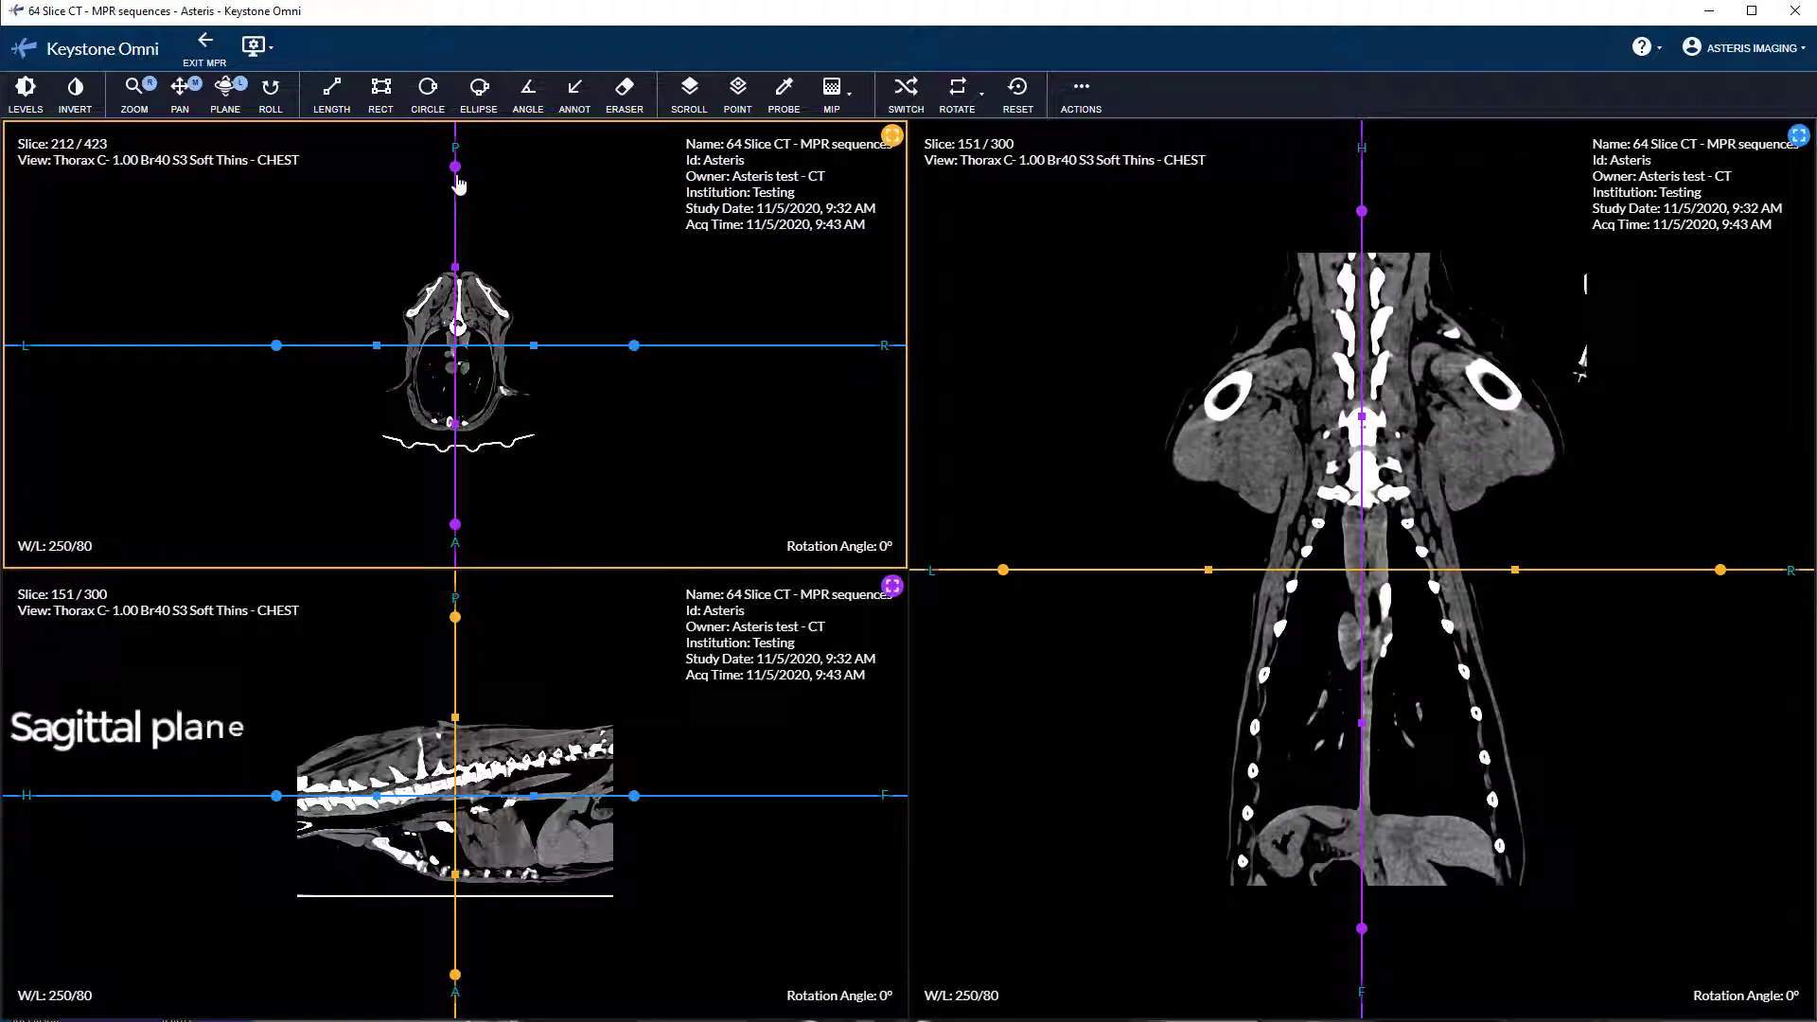
Rotate only the sagittal plane about 30° in the axial view, and realign the coronal plane perpendicular to it
drag(454, 168, 484, 170)
drag(454, 237, 373, 270)
mouse_move(277, 344)
mouse_down()
mouse_move(285, 402)
mouse_move(279, 345)
mouse_up()
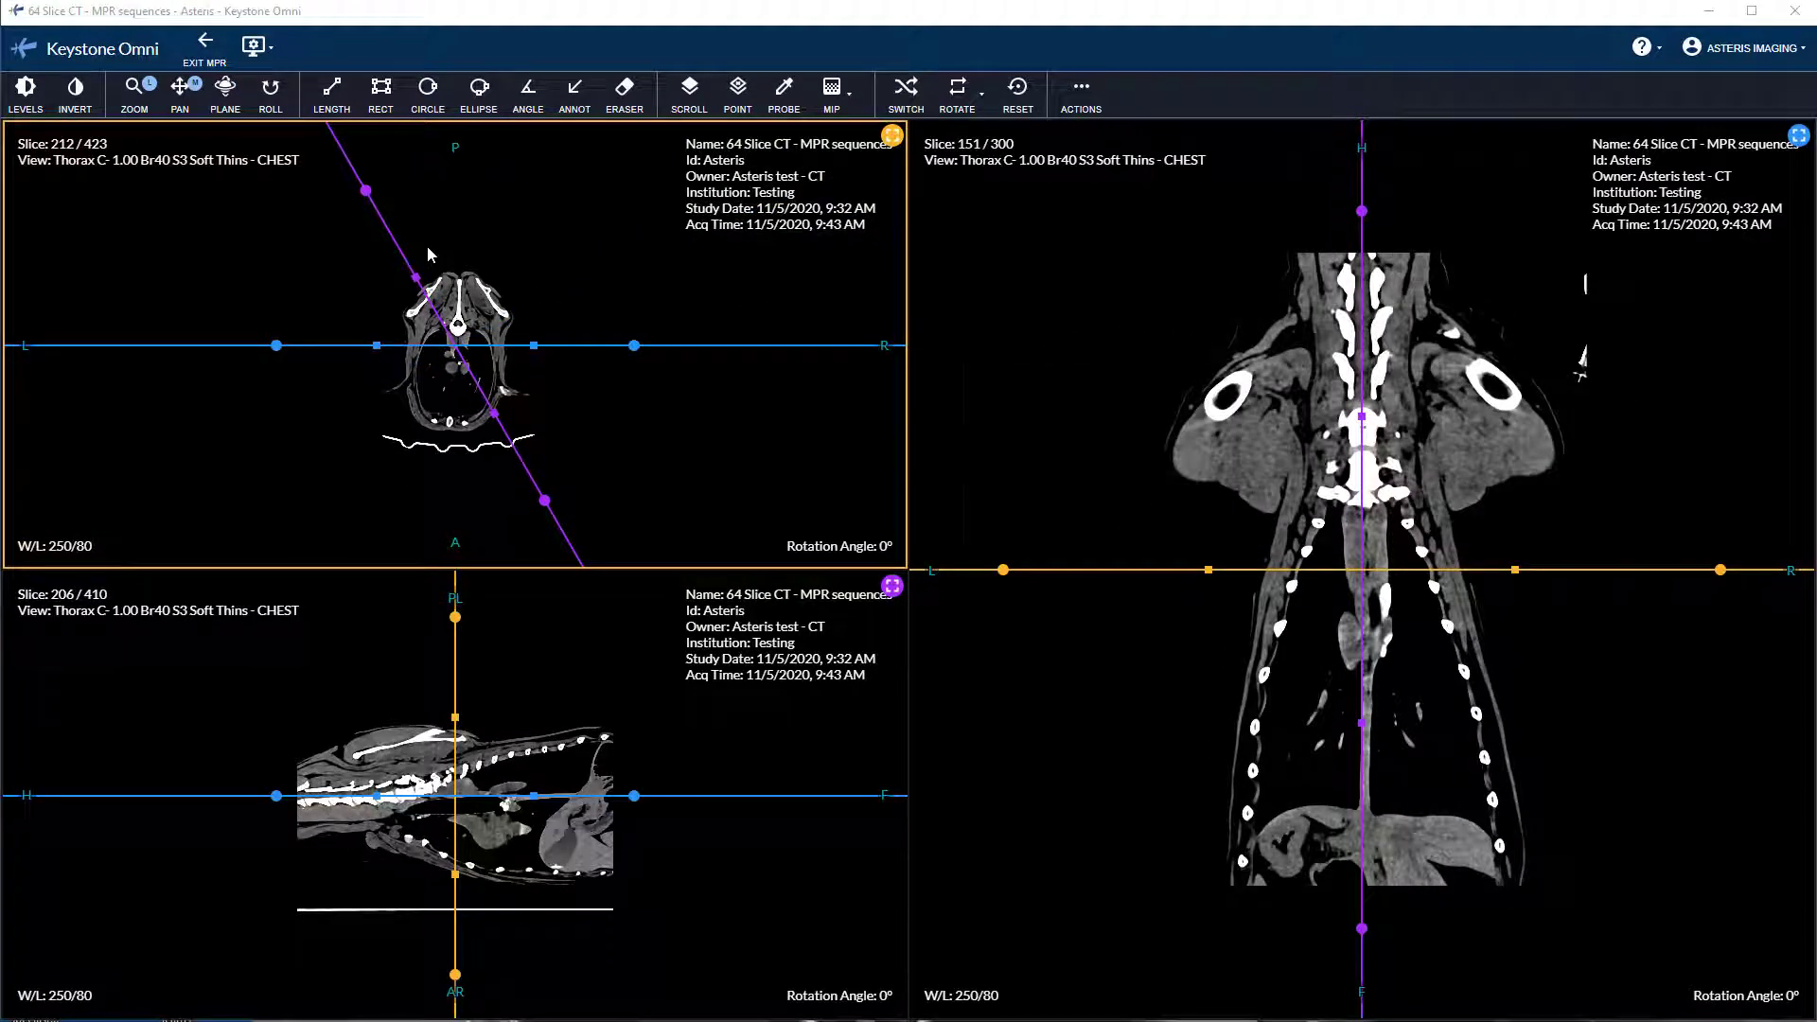
shift+double_click(364, 187)
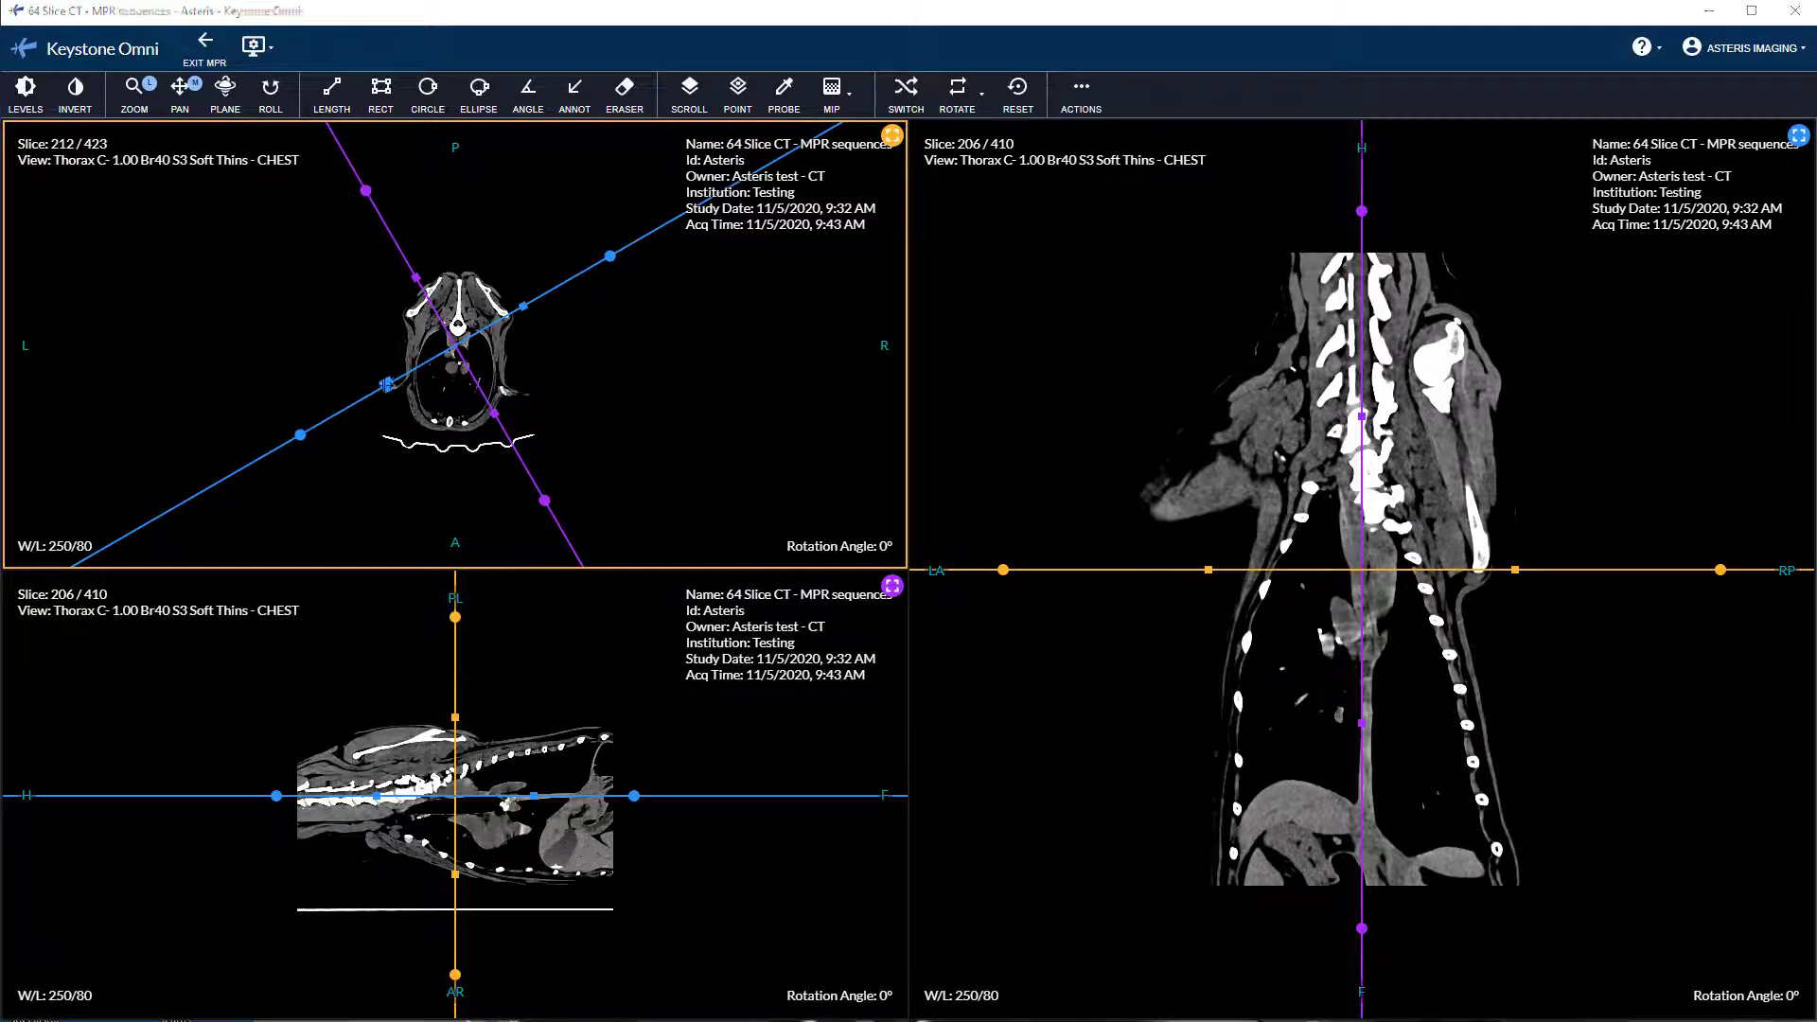
Thicken the coronal slab to 86.1 mm, the axial slab to 106.4 mm and the sagittal slab to 34.1 mm
drag(386, 384, 418, 477)
drag(455, 716, 488, 716)
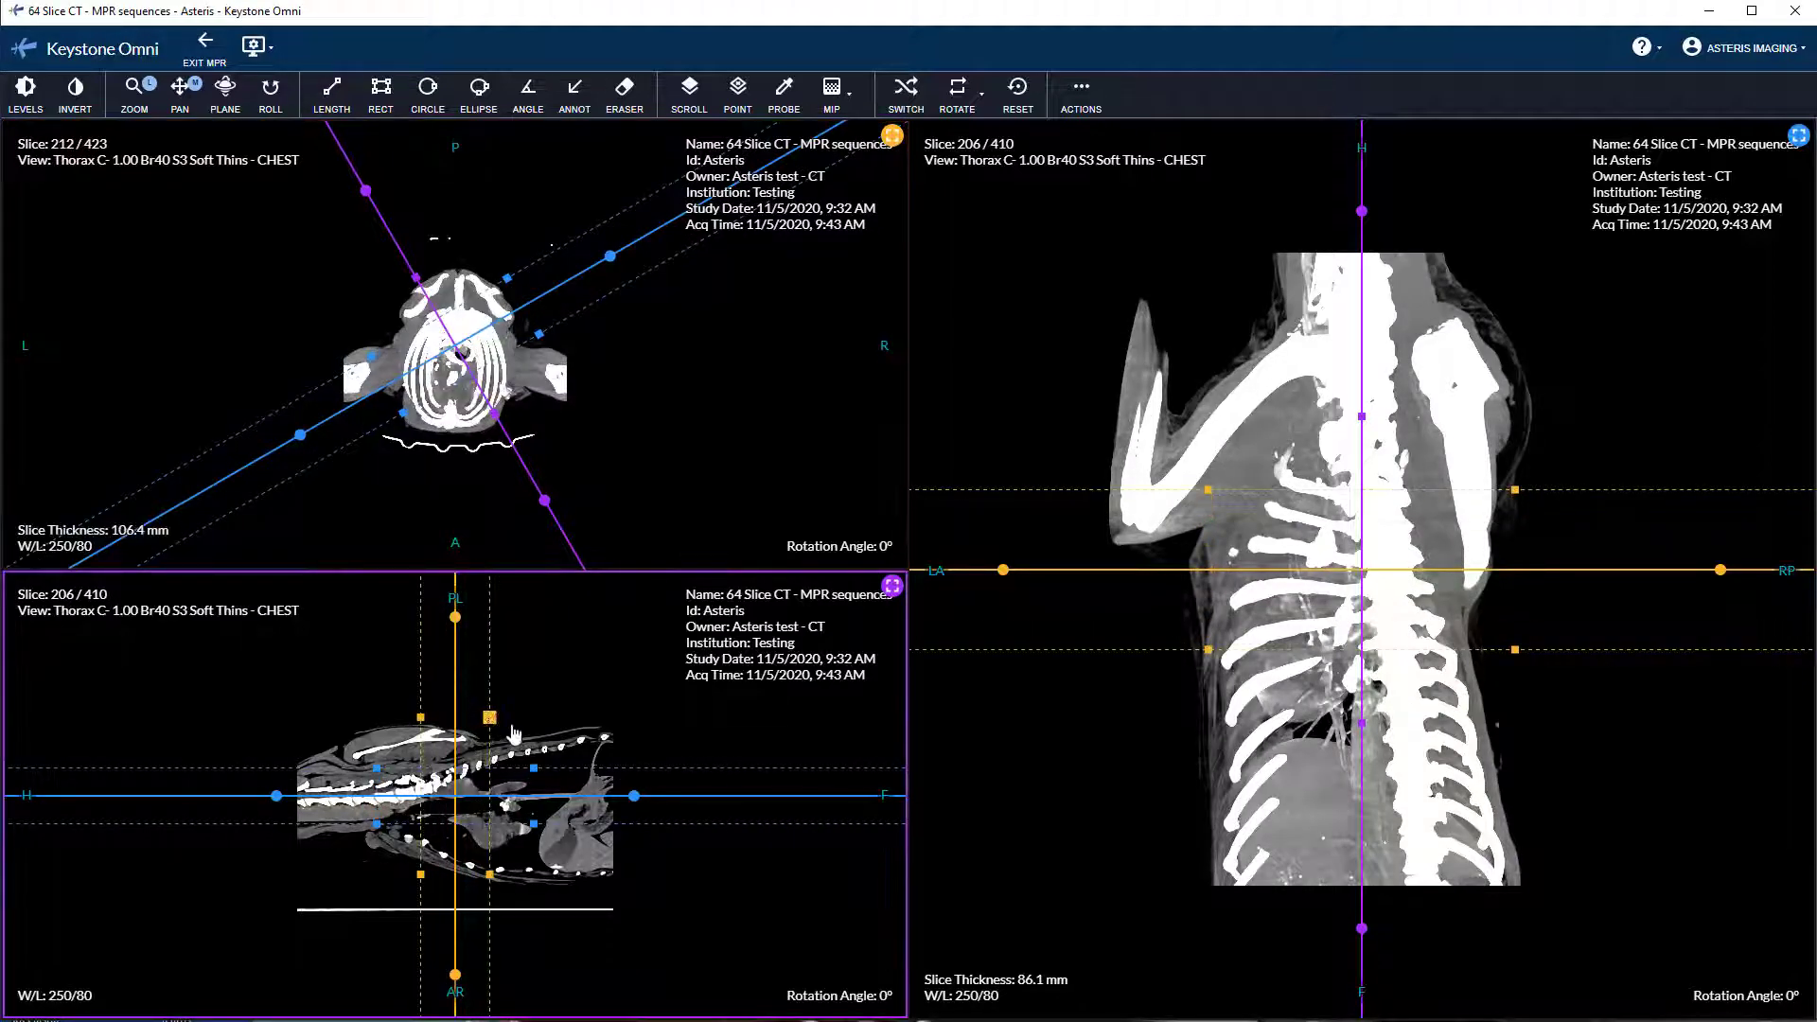
drag(1363, 415, 1329, 416)
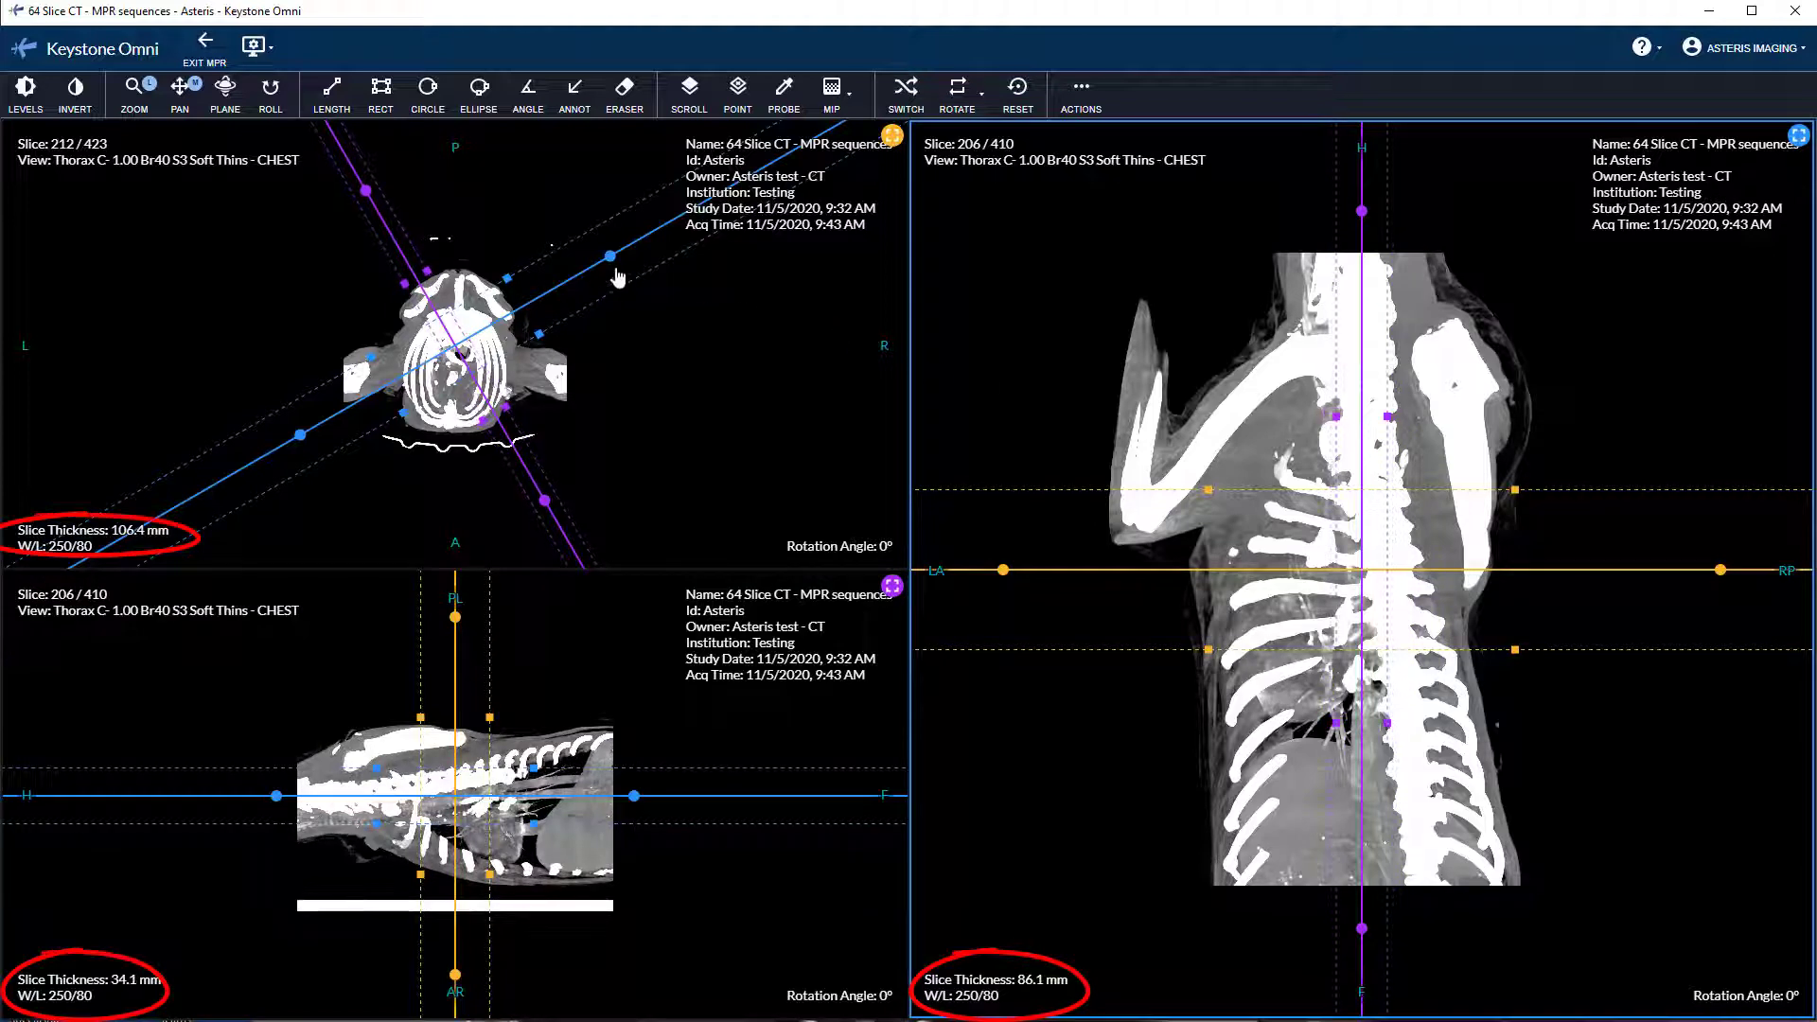
Rotate the linked planes in the axial view until the coronal plane is nearly vertical, and thin its slab to 53.2 mm
mouse_move(610, 258)
mouse_down()
mouse_move(629, 394)
mouse_move(608, 437)
mouse_move(564, 481)
mouse_move(445, 511)
mouse_up()
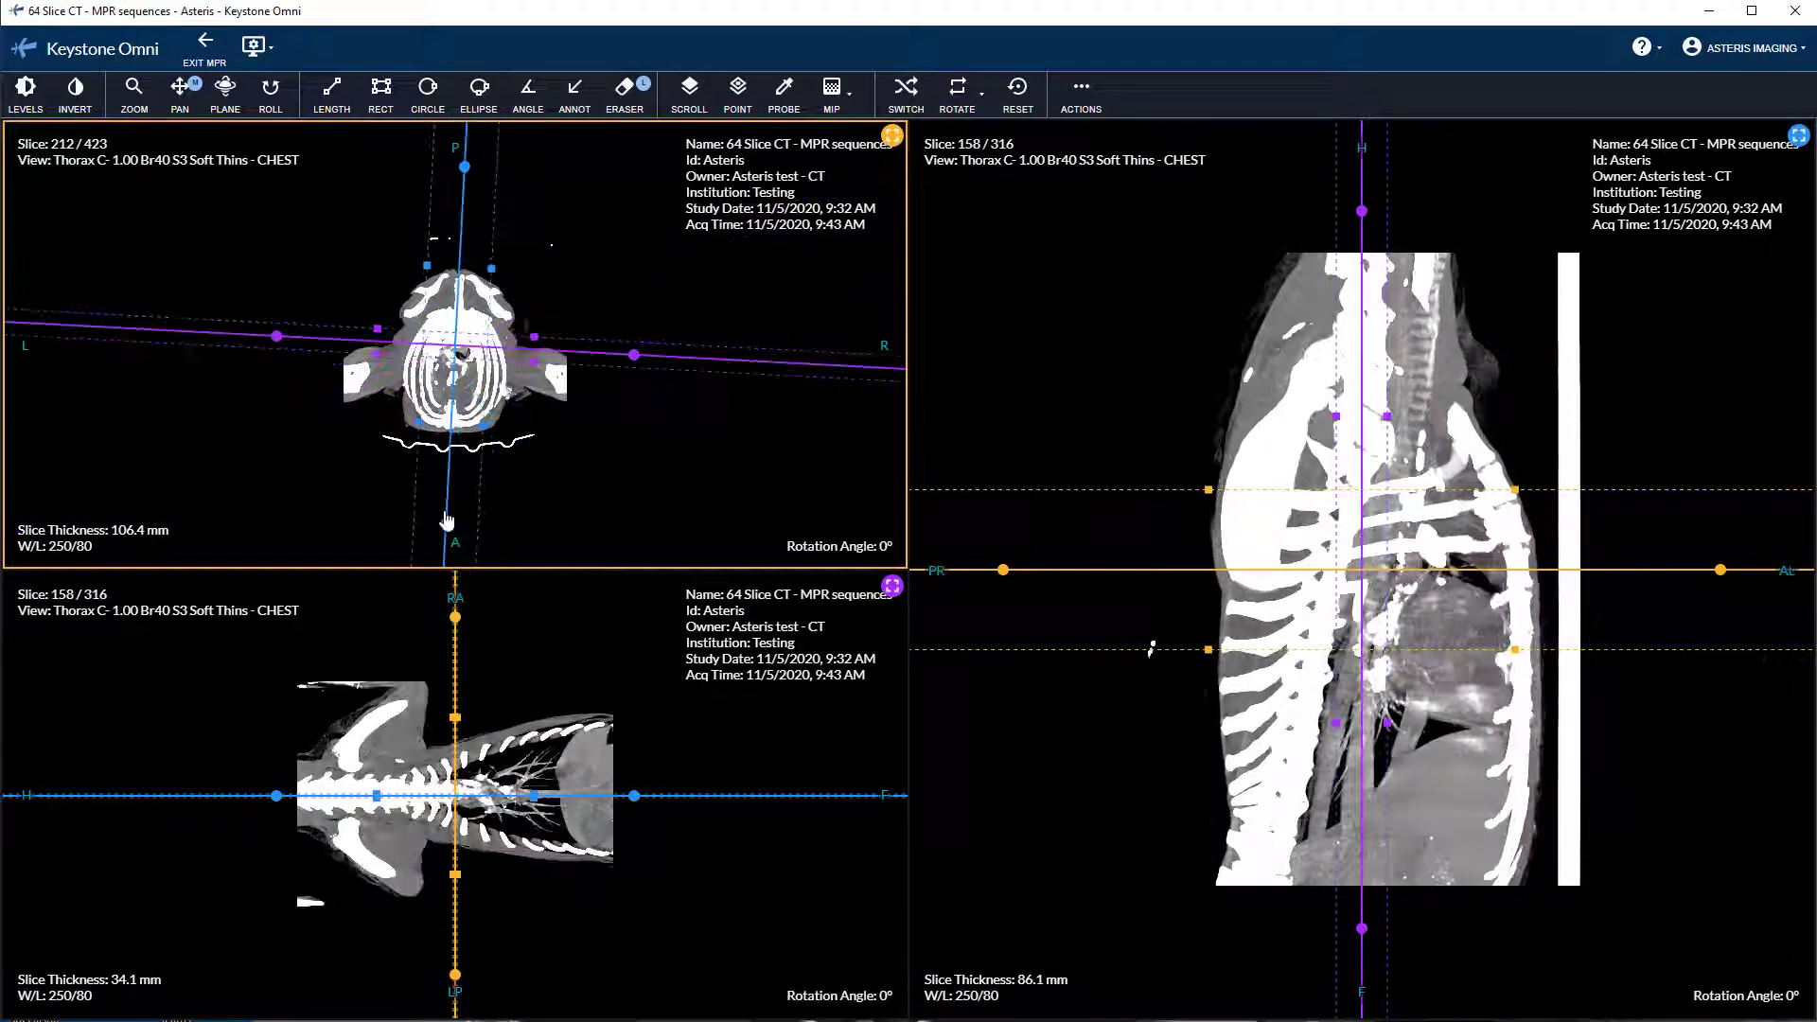
drag(427, 265, 445, 268)
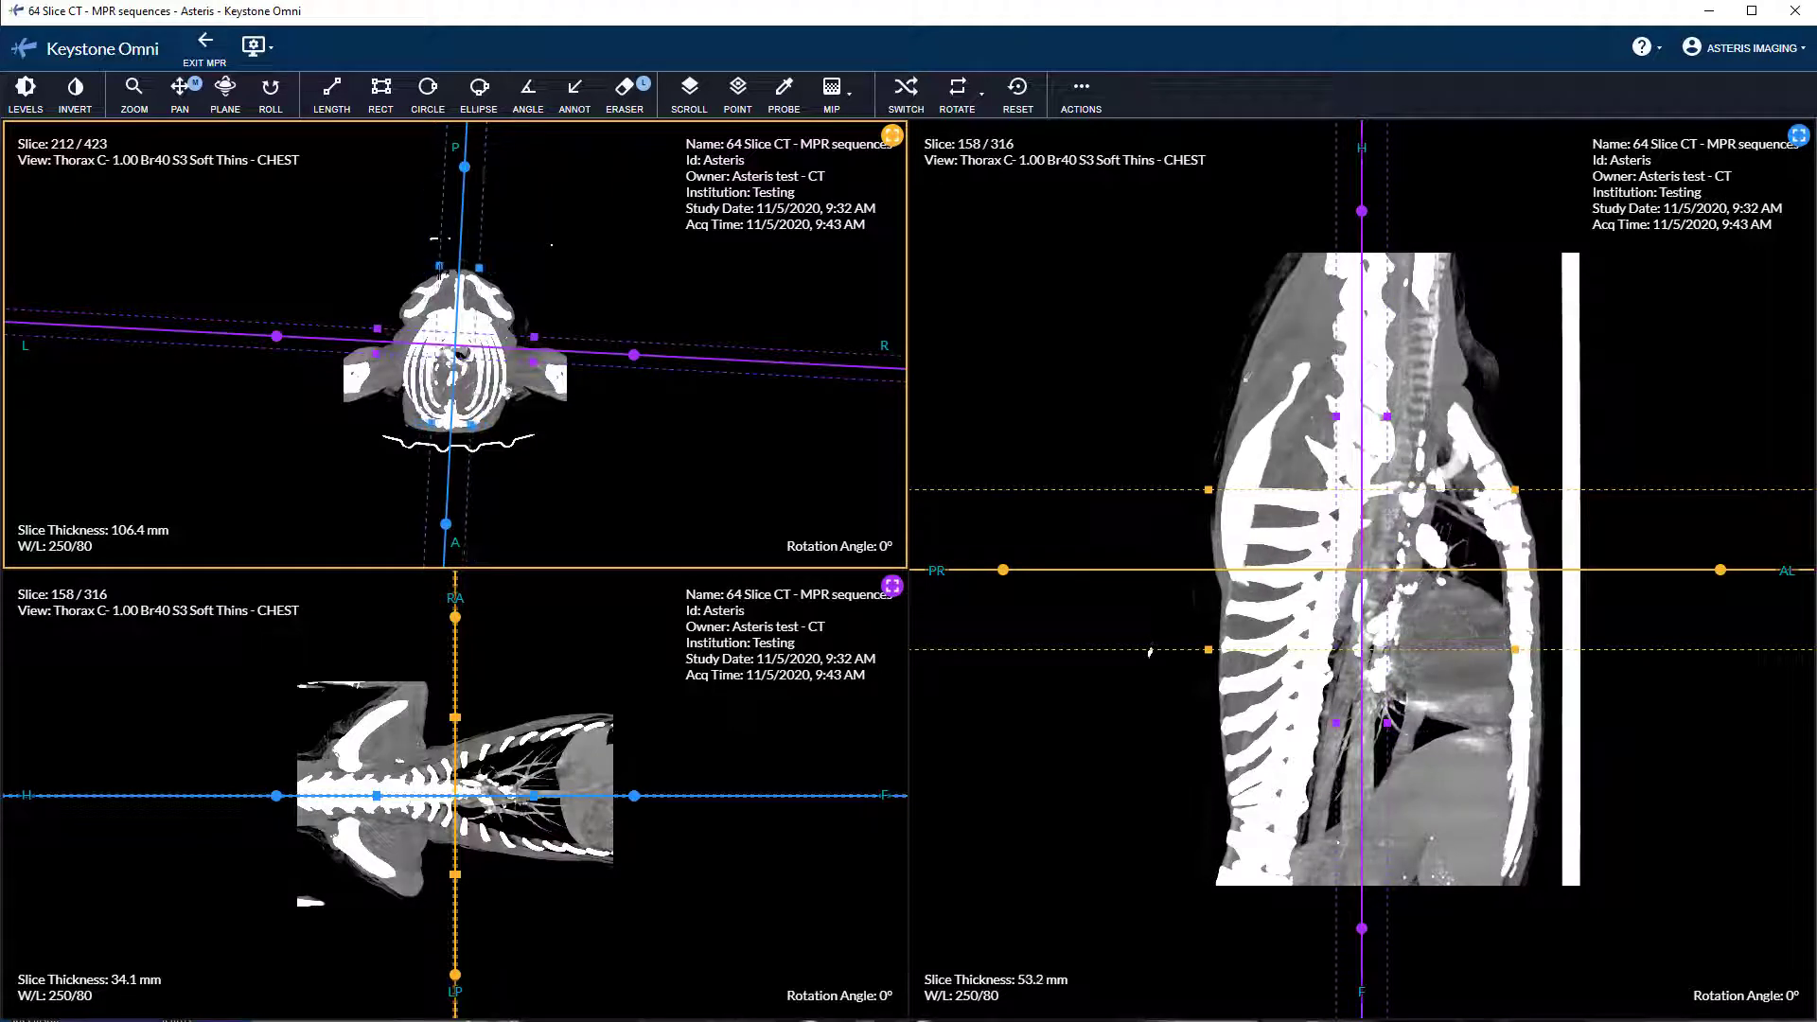